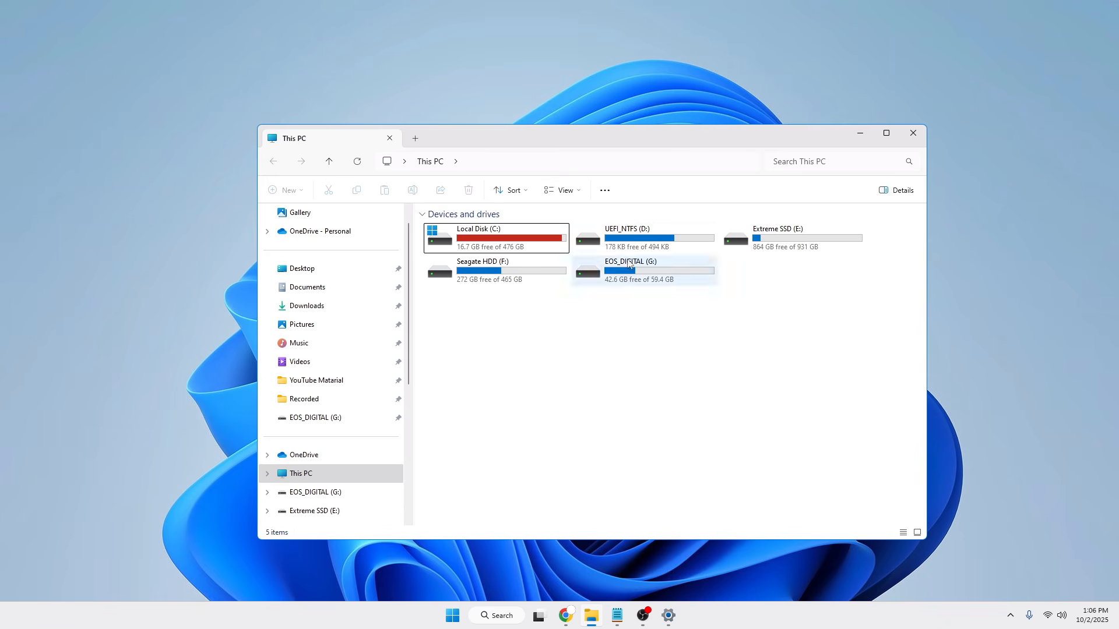
Open Disk Management from the desktop and select the 28.65 GB unallocated space on Disk 4.
drag(638, 135, 594, 125)
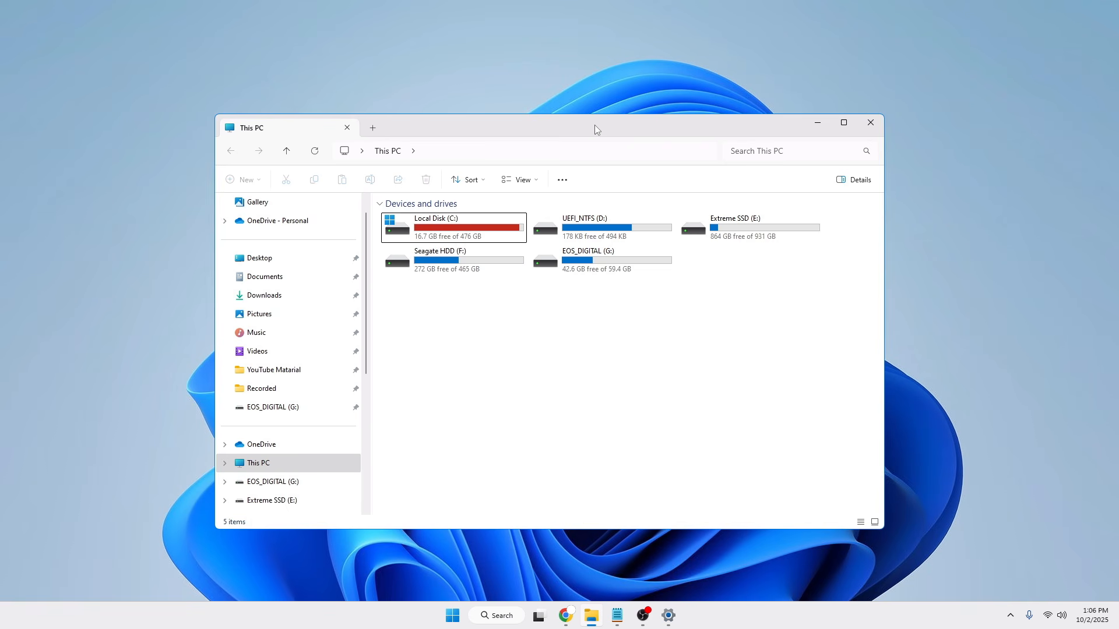
click(600, 260)
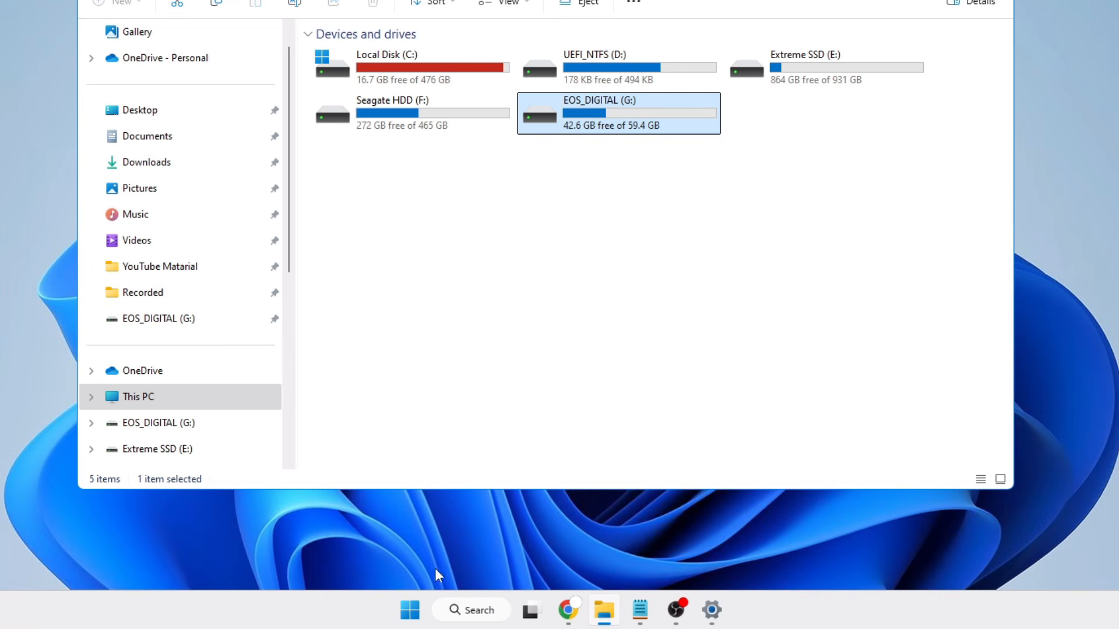
right_click(410, 612)
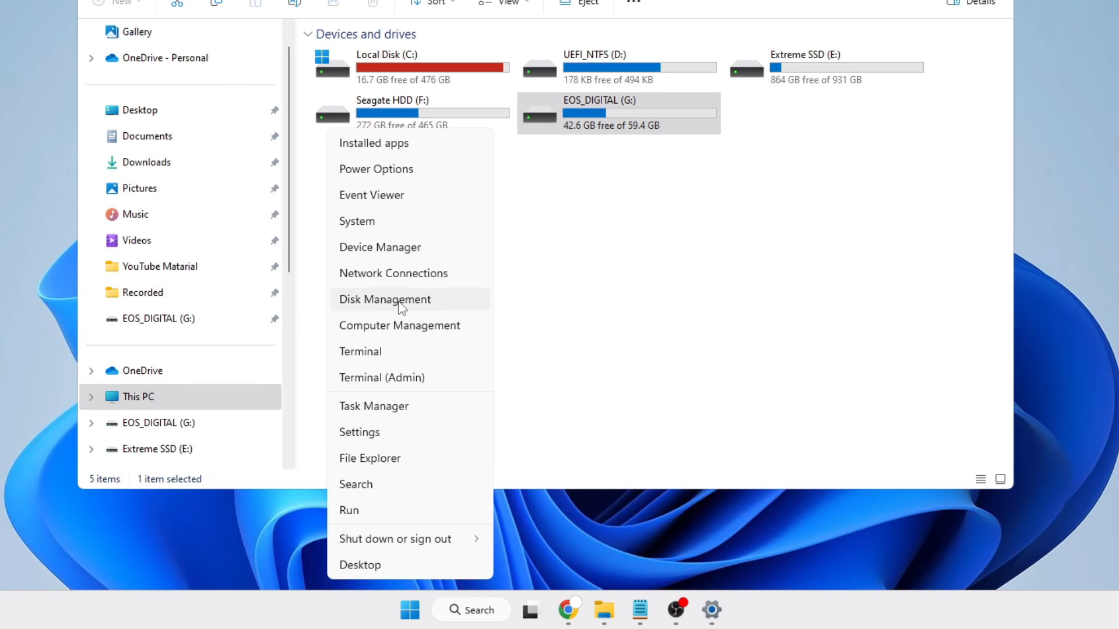
click(400, 300)
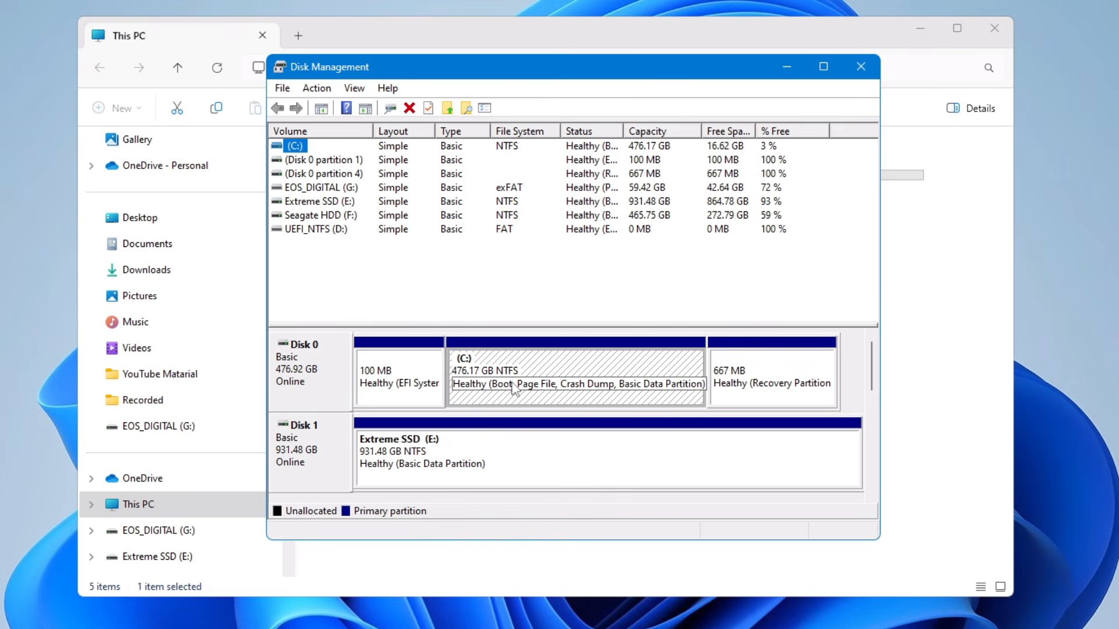
click(830, 253)
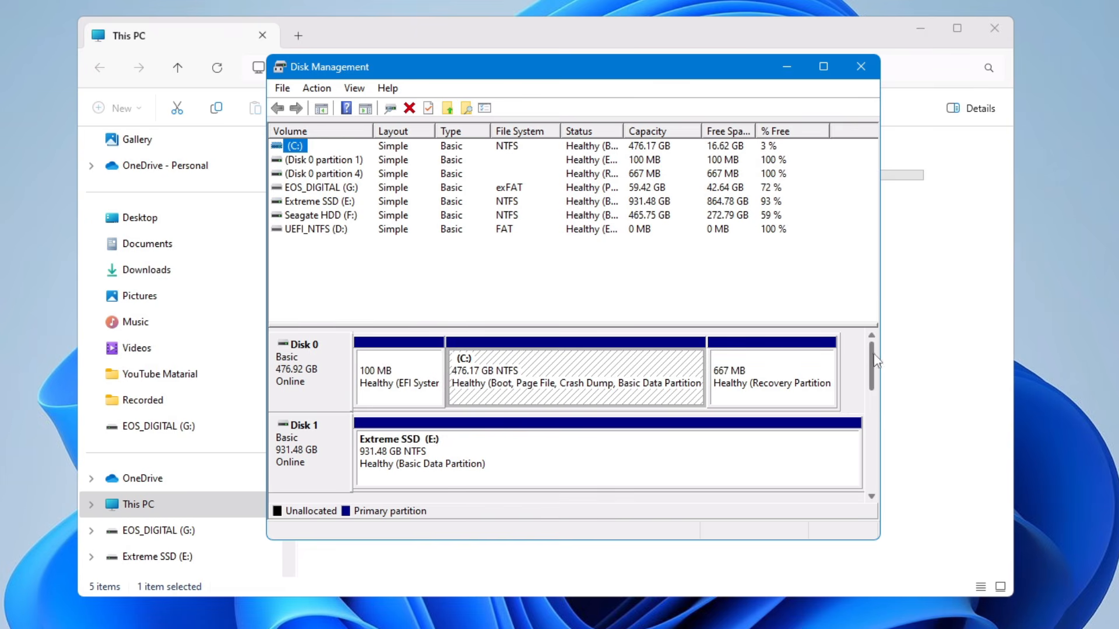
drag(871, 353, 868, 430)
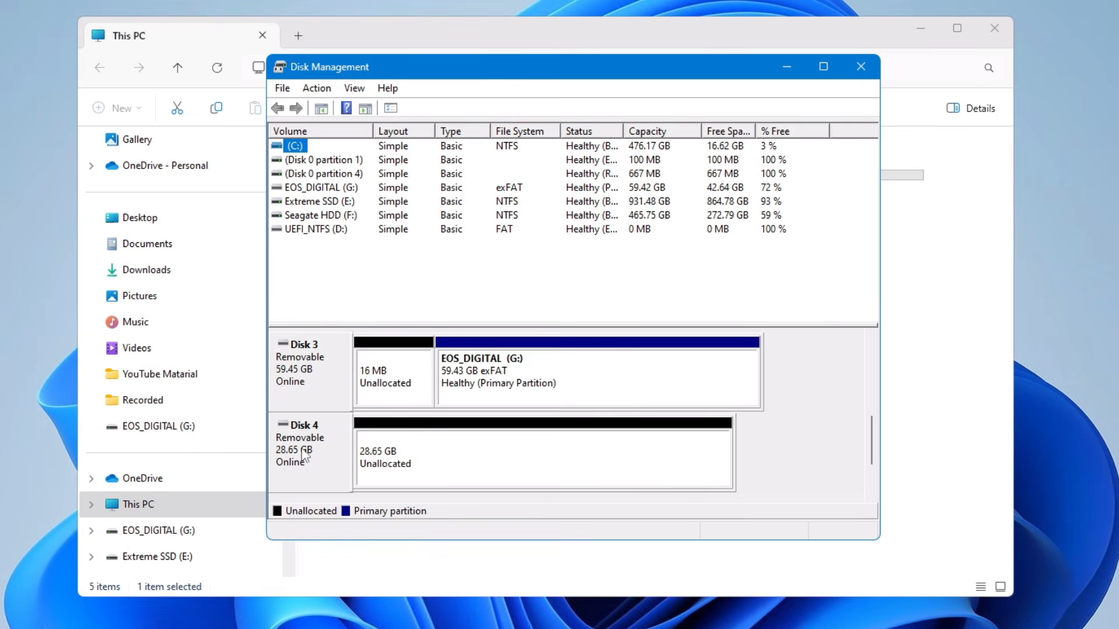
click(383, 462)
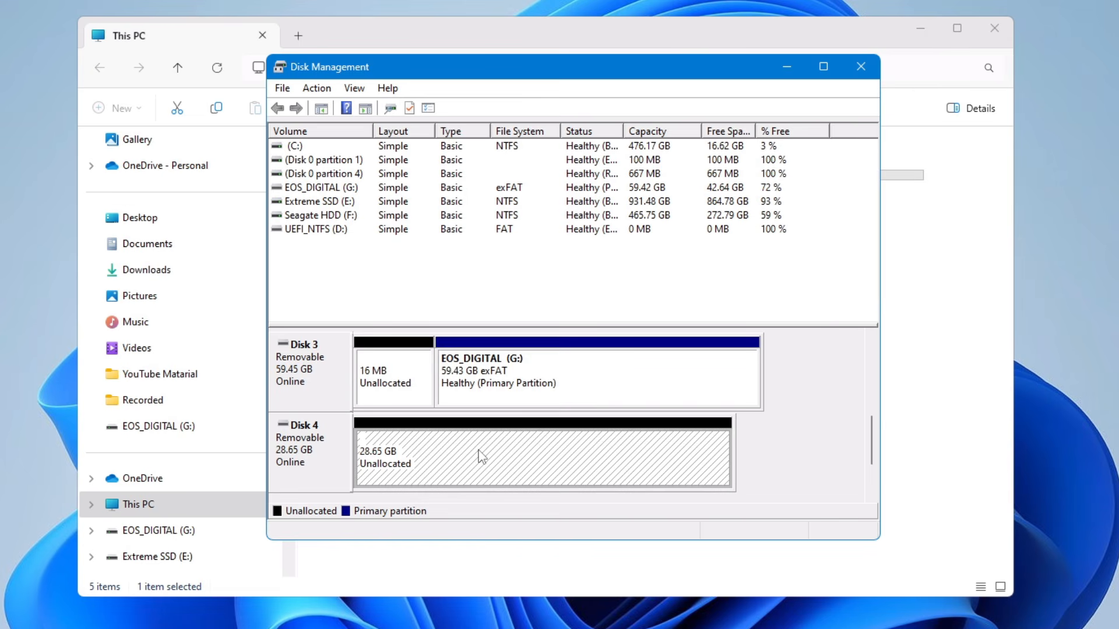
Create a simple volume in Disk 4's unallocated space with drive letter H, FAT32, quick format and the label Sandisk.
right_click(429, 455)
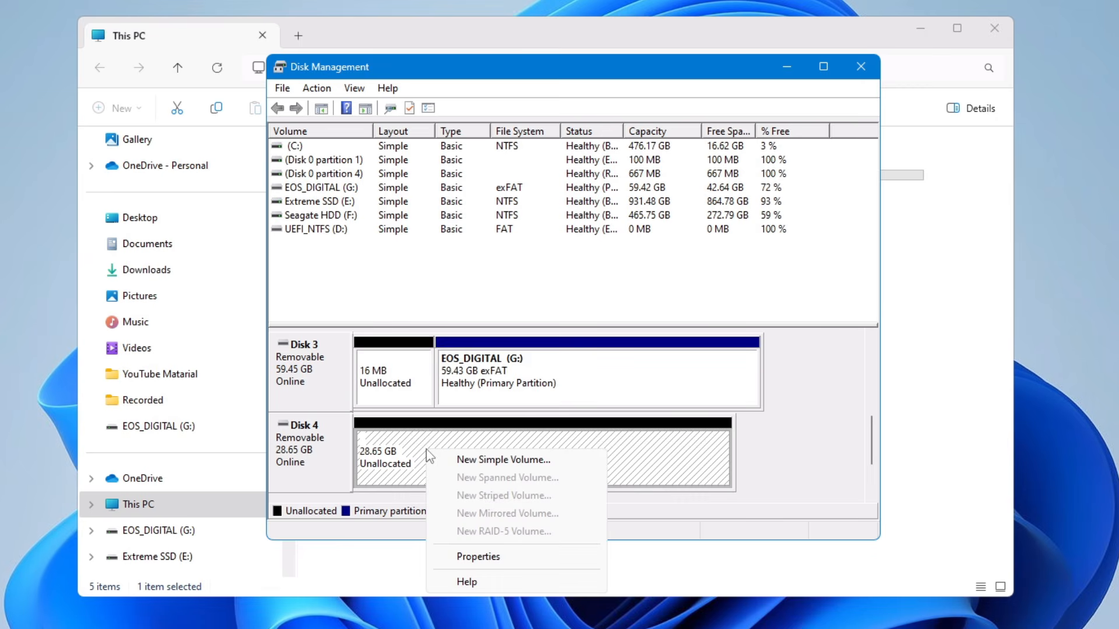
click(469, 460)
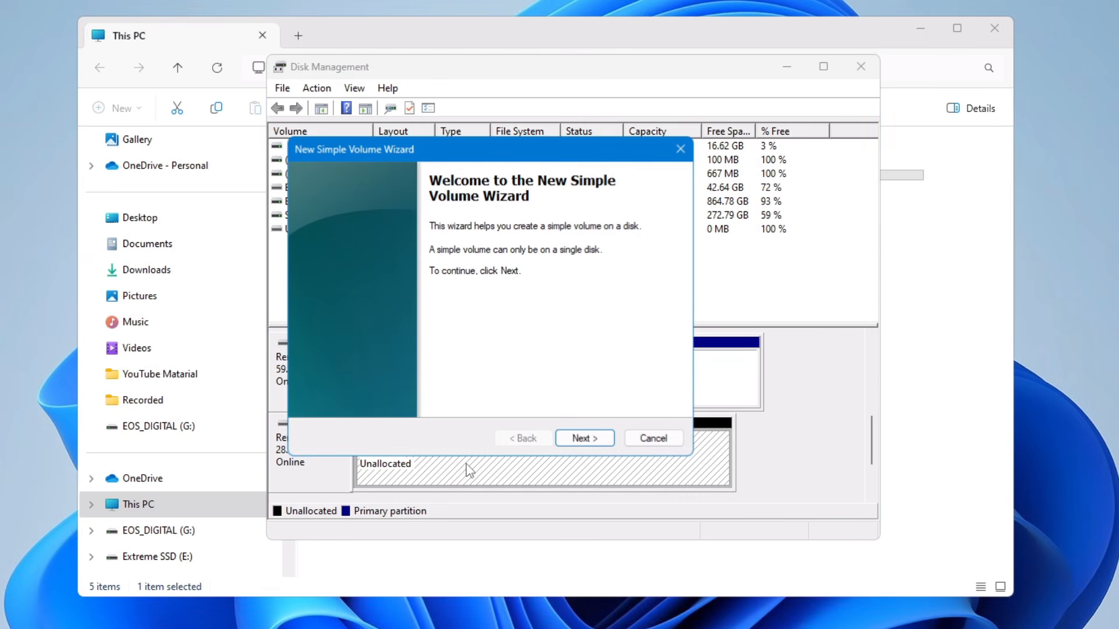
click(572, 440)
click(578, 443)
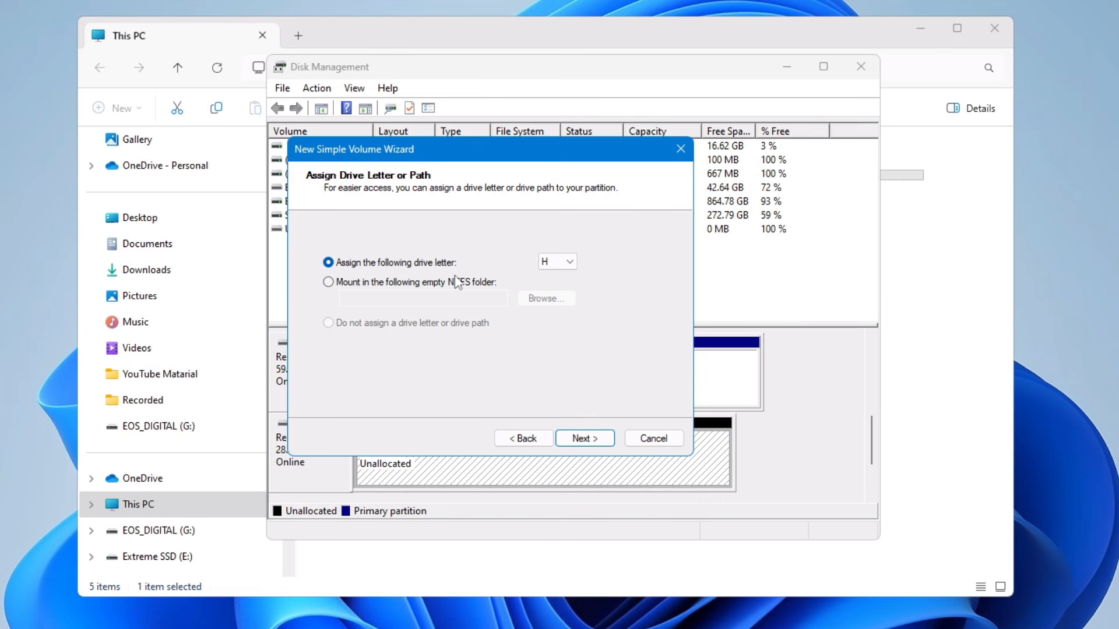
click(576, 442)
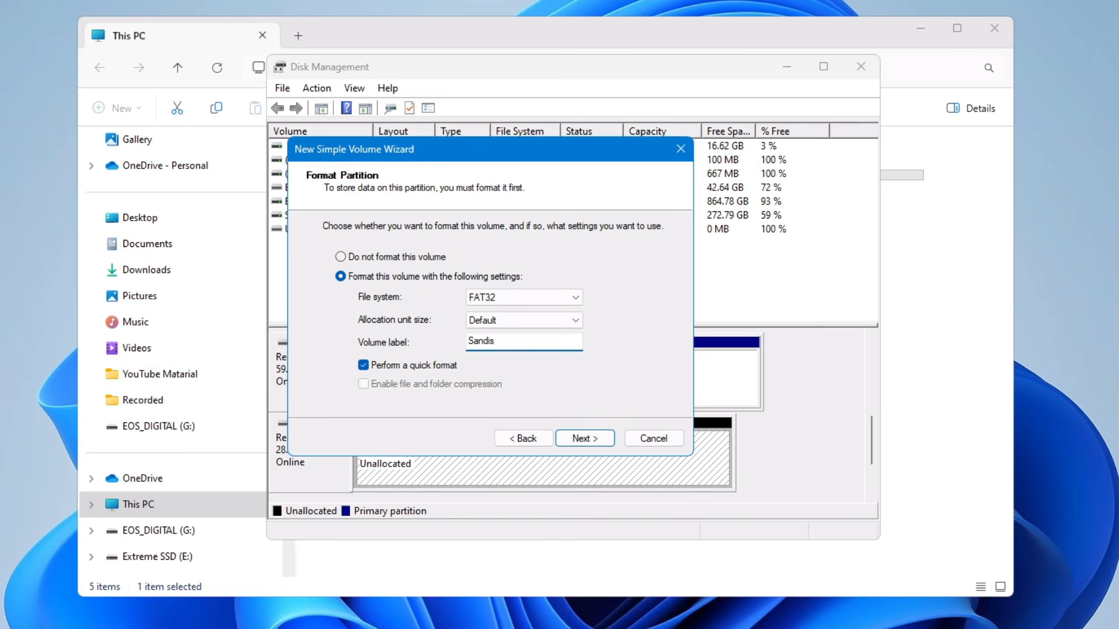
text(k)
click(582, 440)
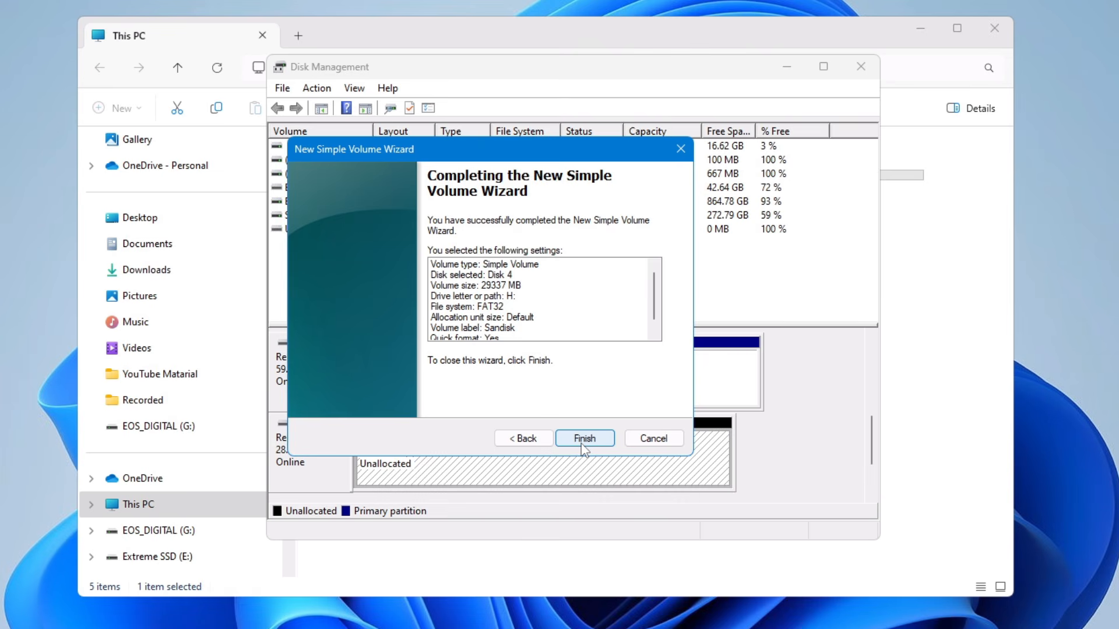
click(583, 439)
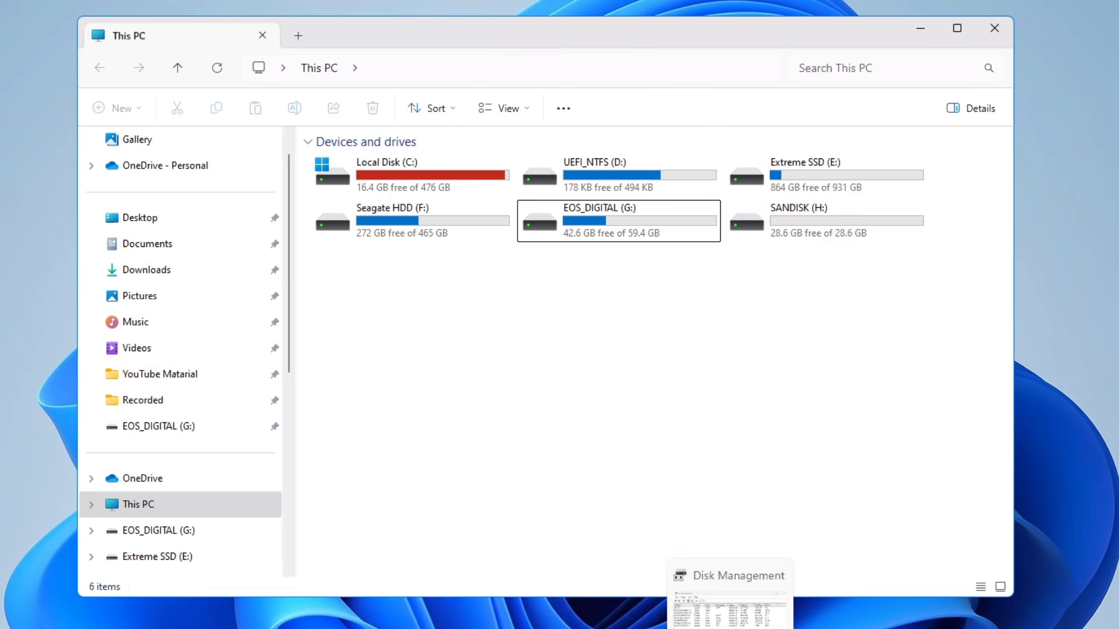
Return to Disk Management and change the SANDISK volume's drive letter to P.
click(730, 628)
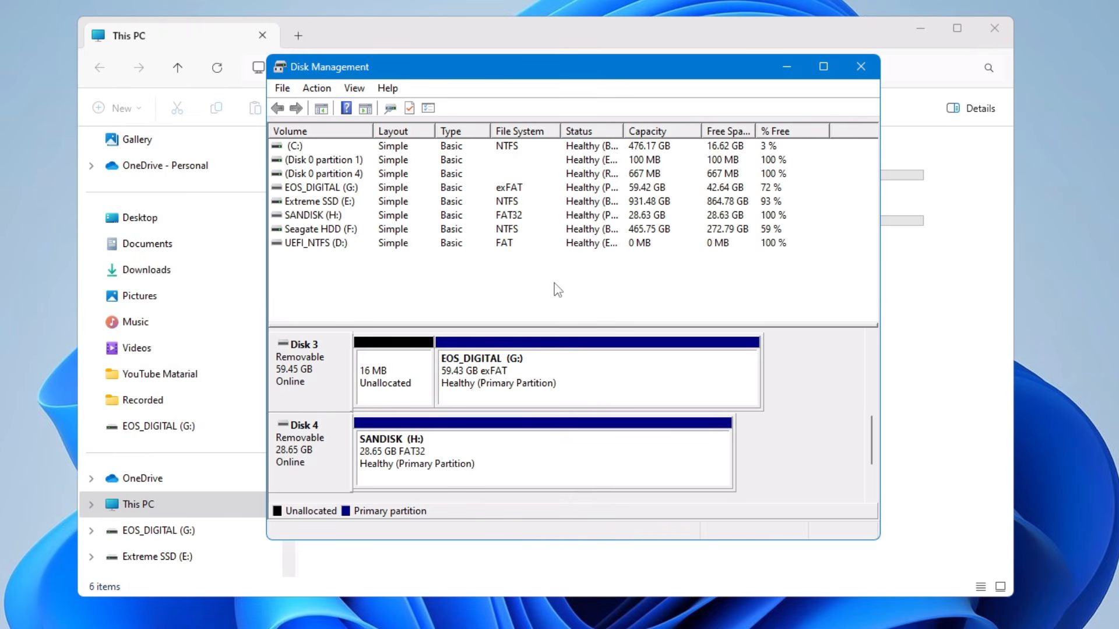
click(407, 460)
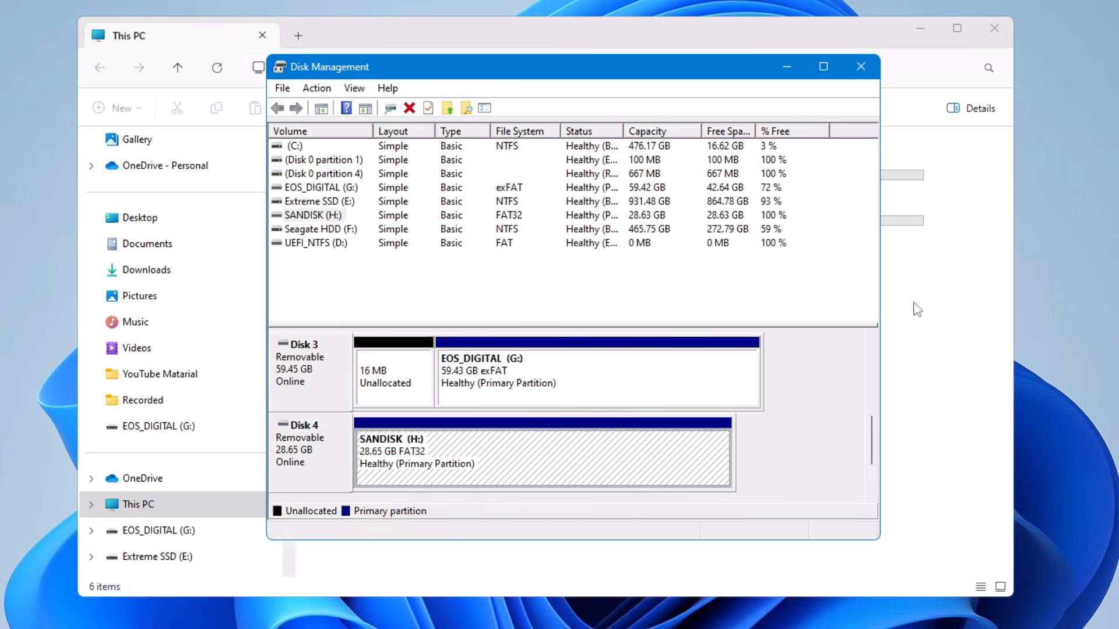
right_click(402, 449)
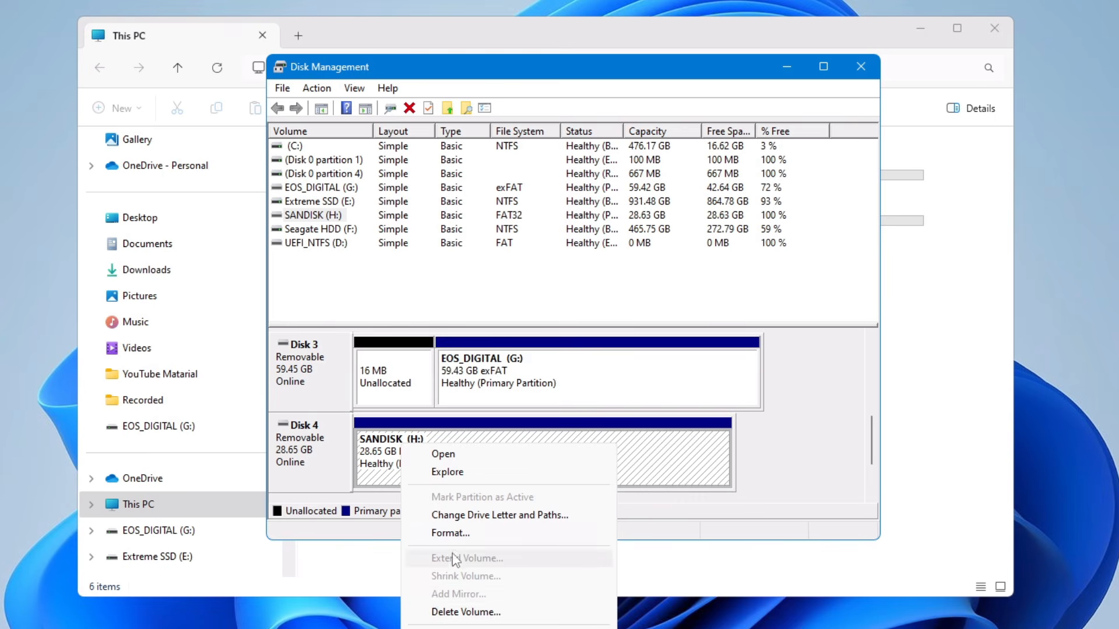
click(470, 516)
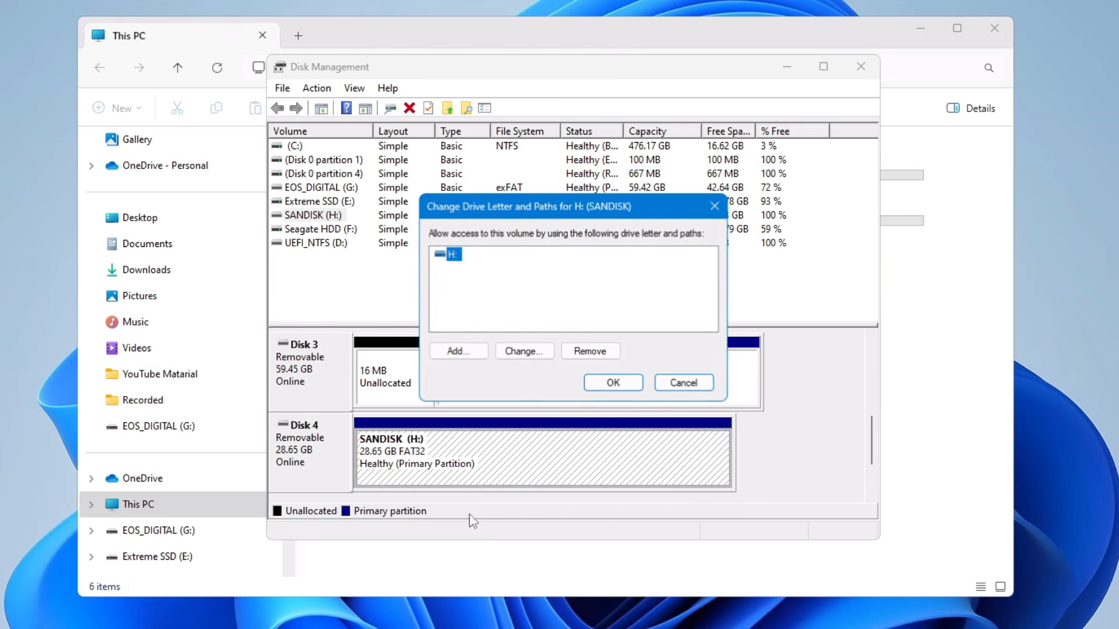
click(516, 352)
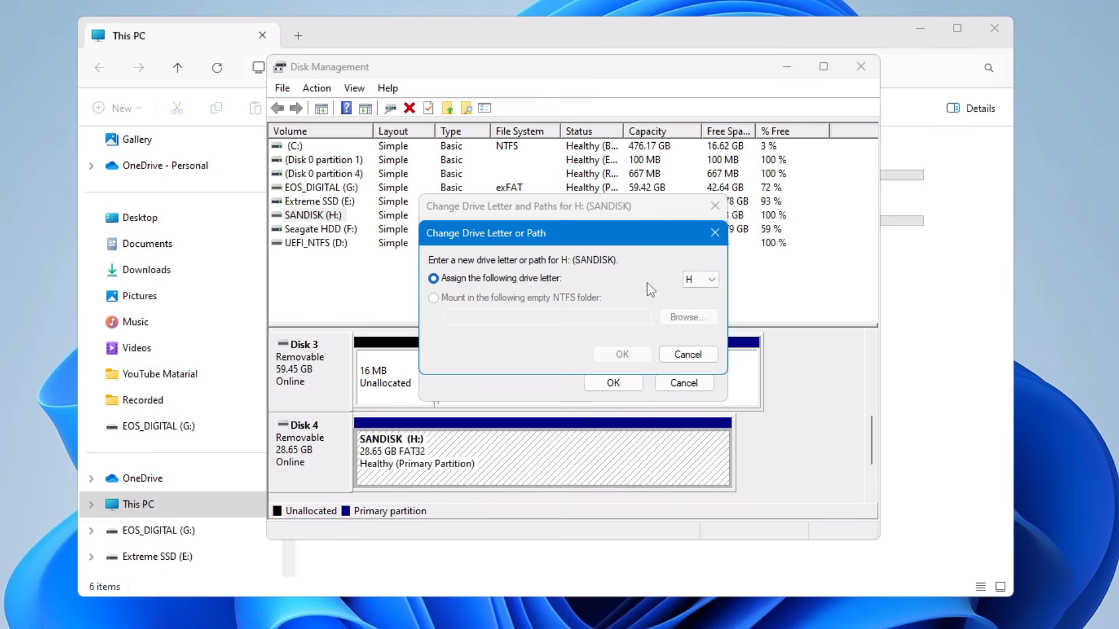
click(711, 280)
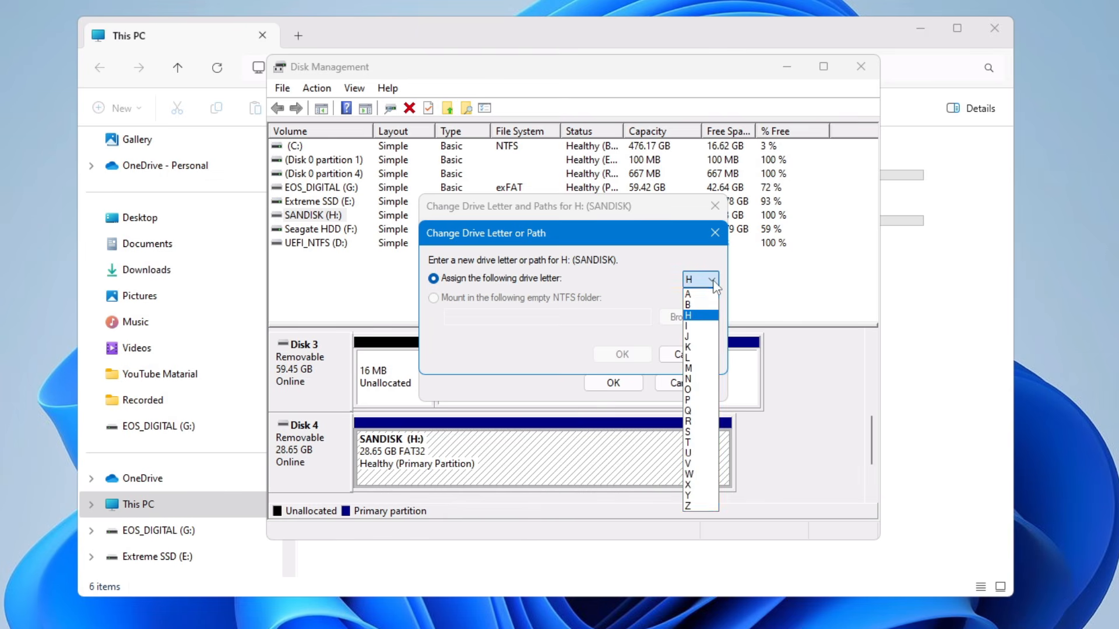
click(693, 400)
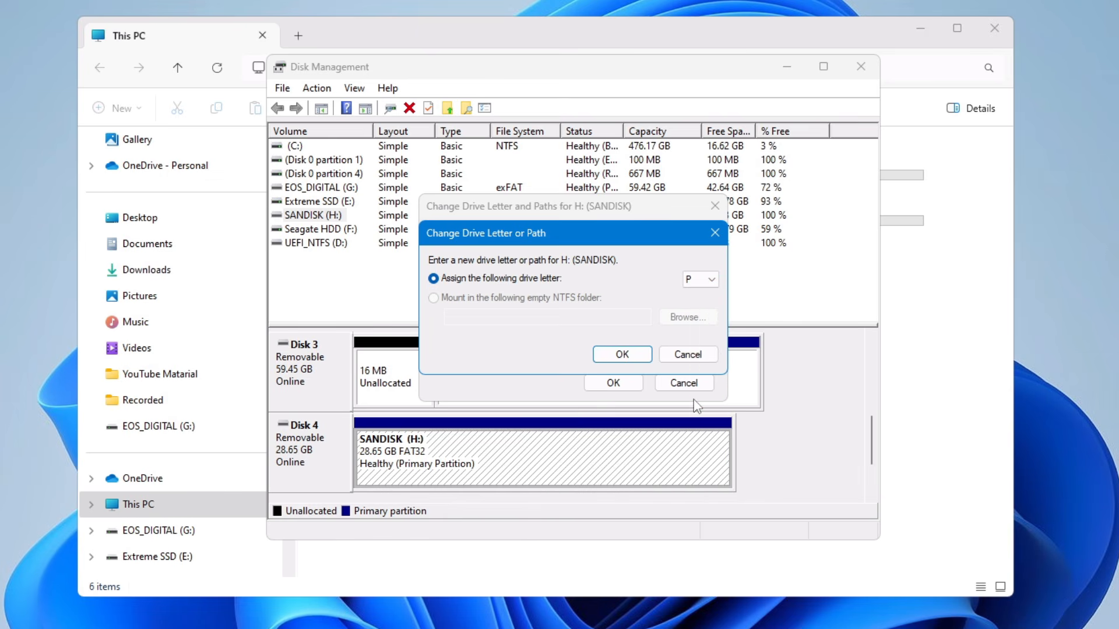
click(639, 356)
click(612, 345)
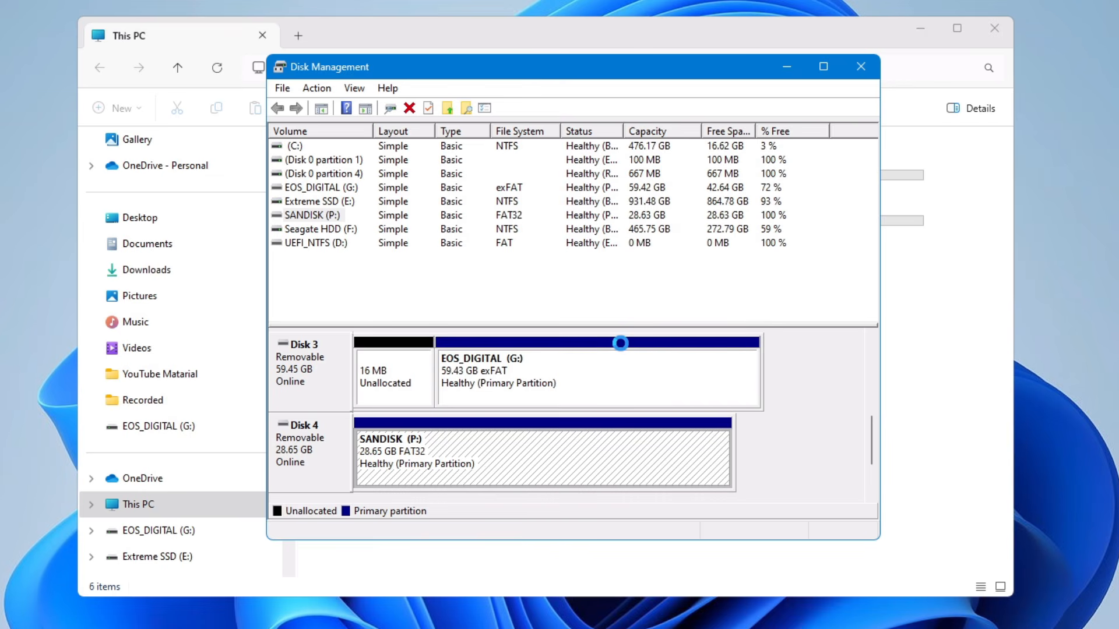
Check the SANDISK drive in File Explorer's This PC view and close Disk Management.
click(908, 302)
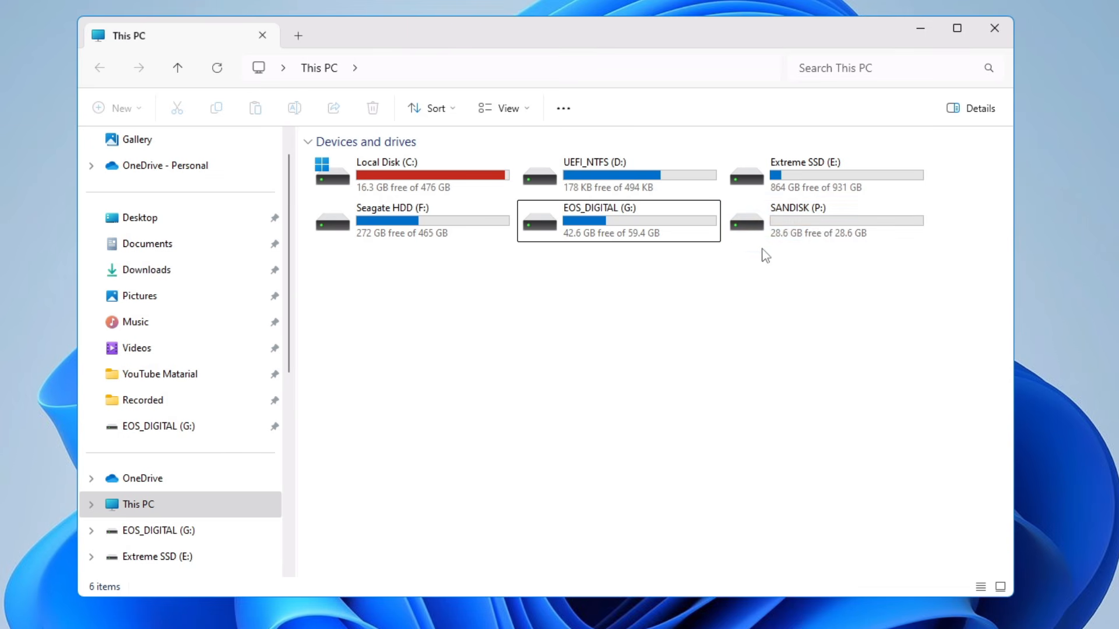
mouse_move(811, 226)
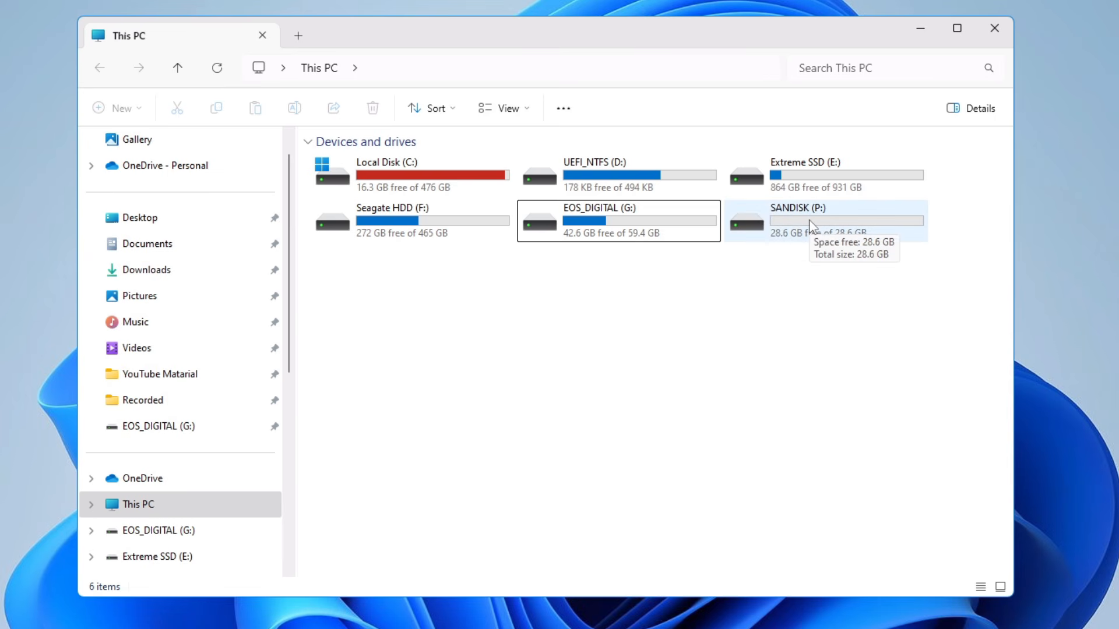
key(alt+Tab)
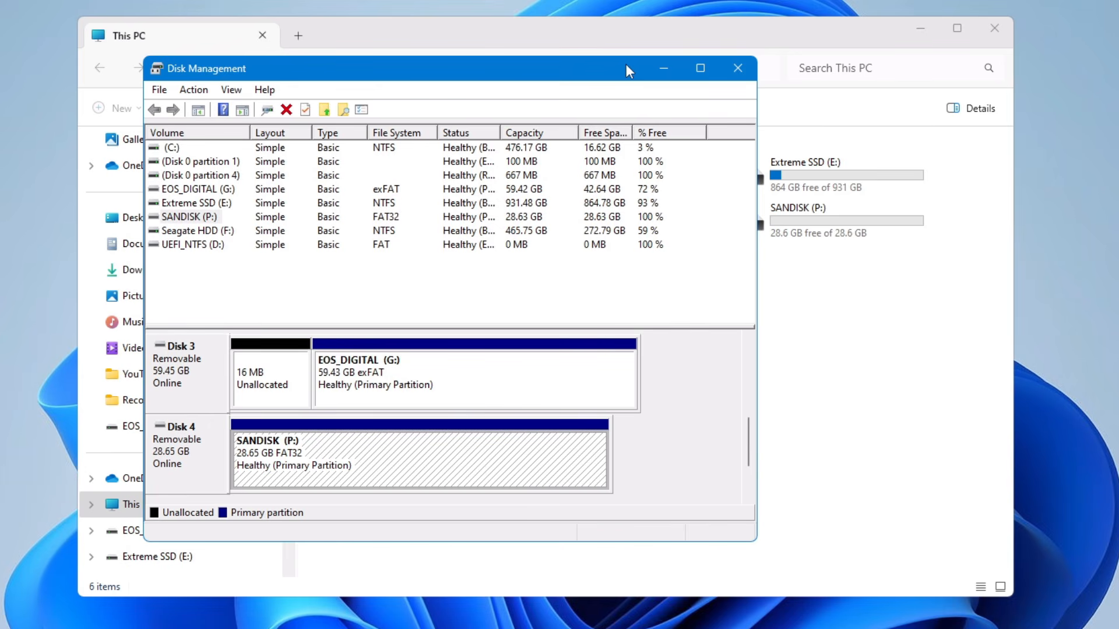
mouse_move(688, 68)
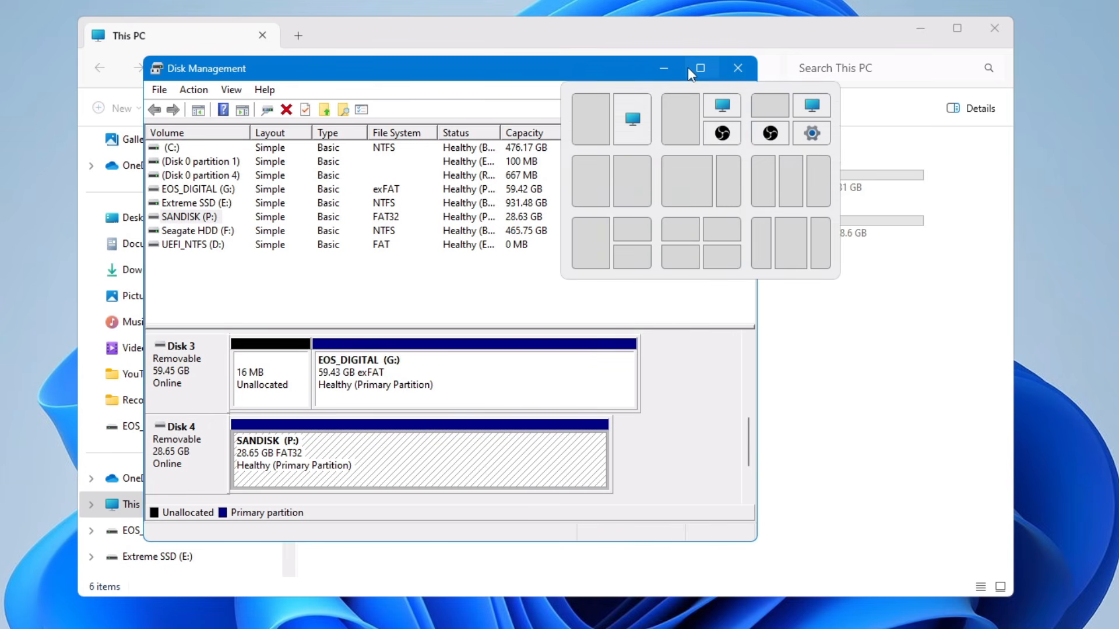
click(738, 68)
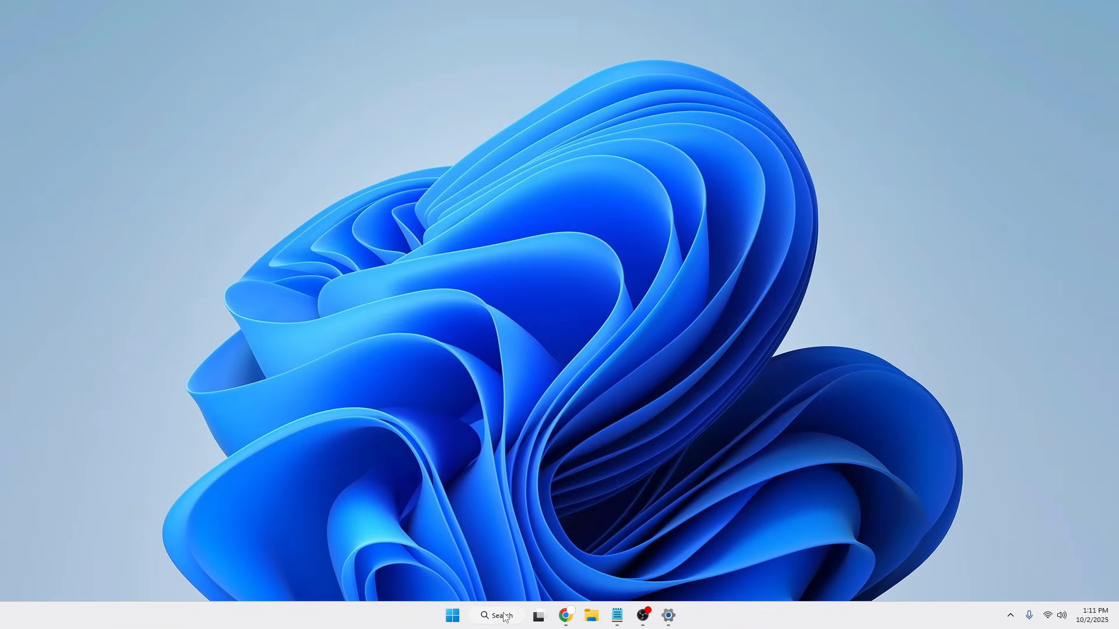
Open Power Options by searching for powercfg.cpl and bring up the High performance plan's advanced power settings.
click(505, 617)
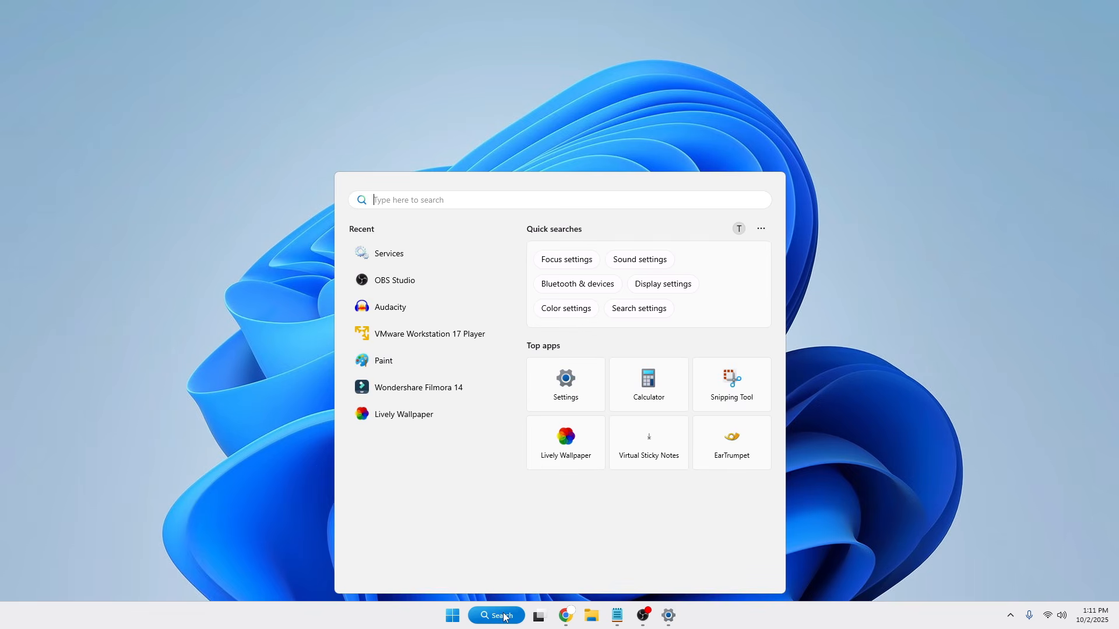
text(powercfg.cpl)
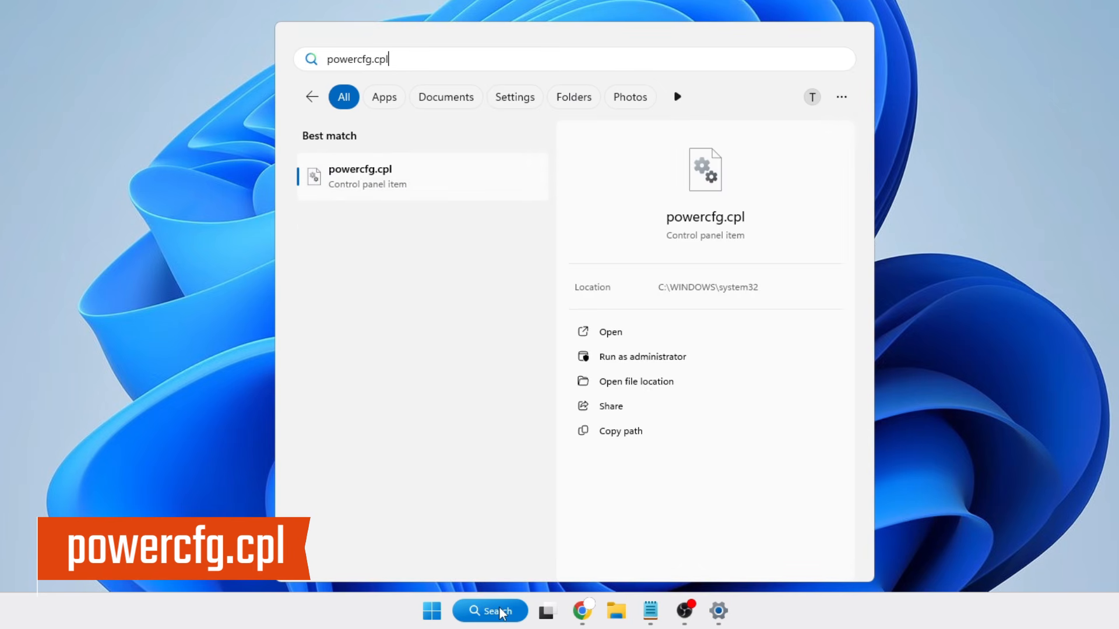
key(Return)
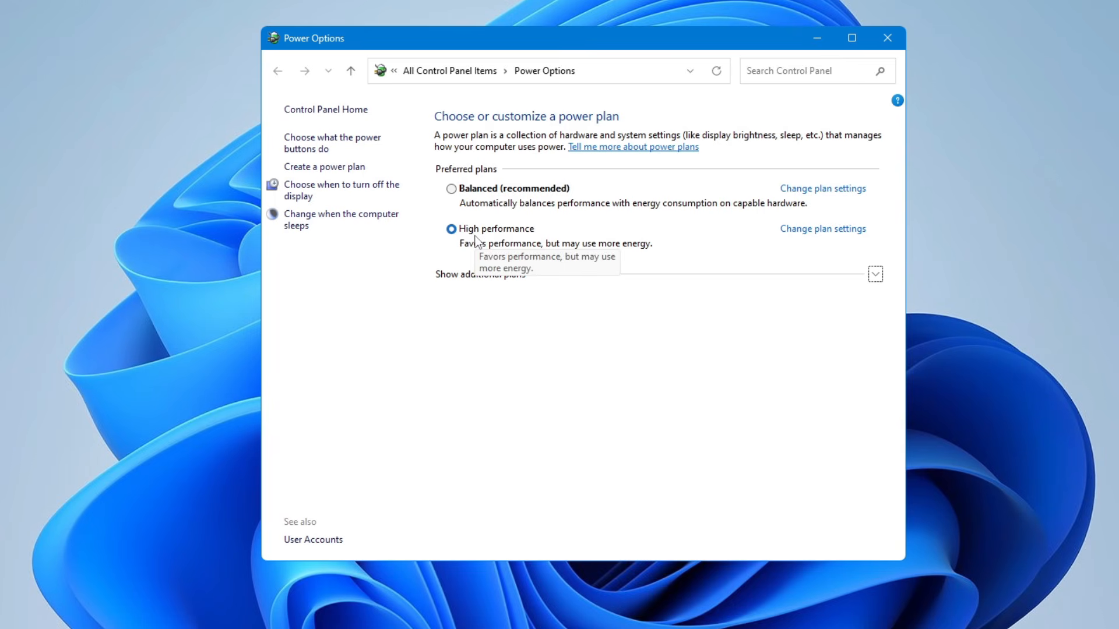
click(809, 233)
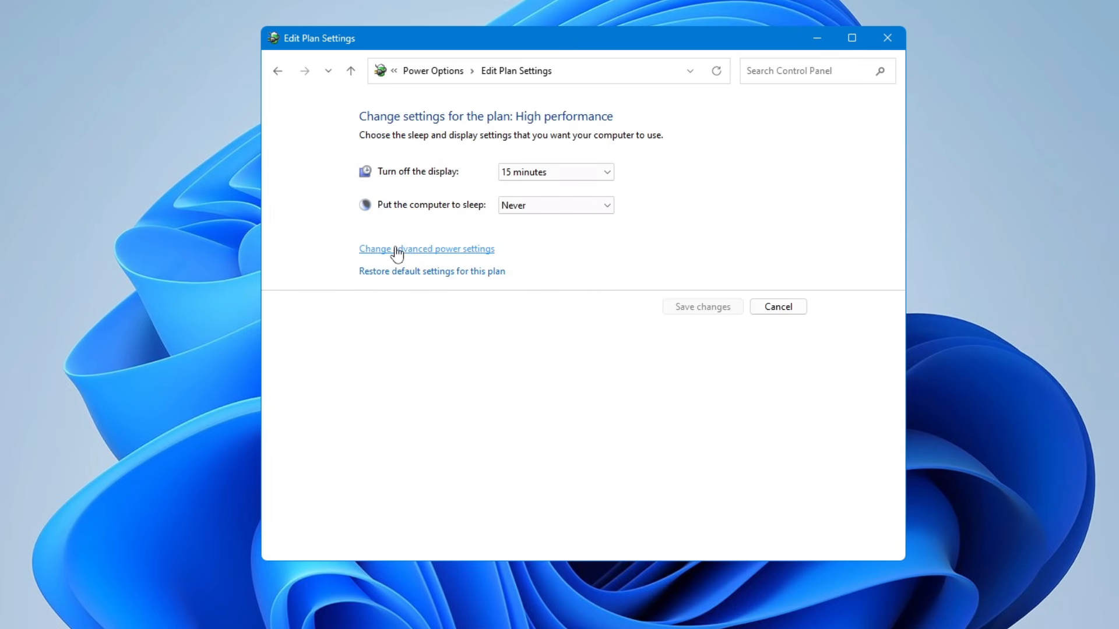
click(455, 251)
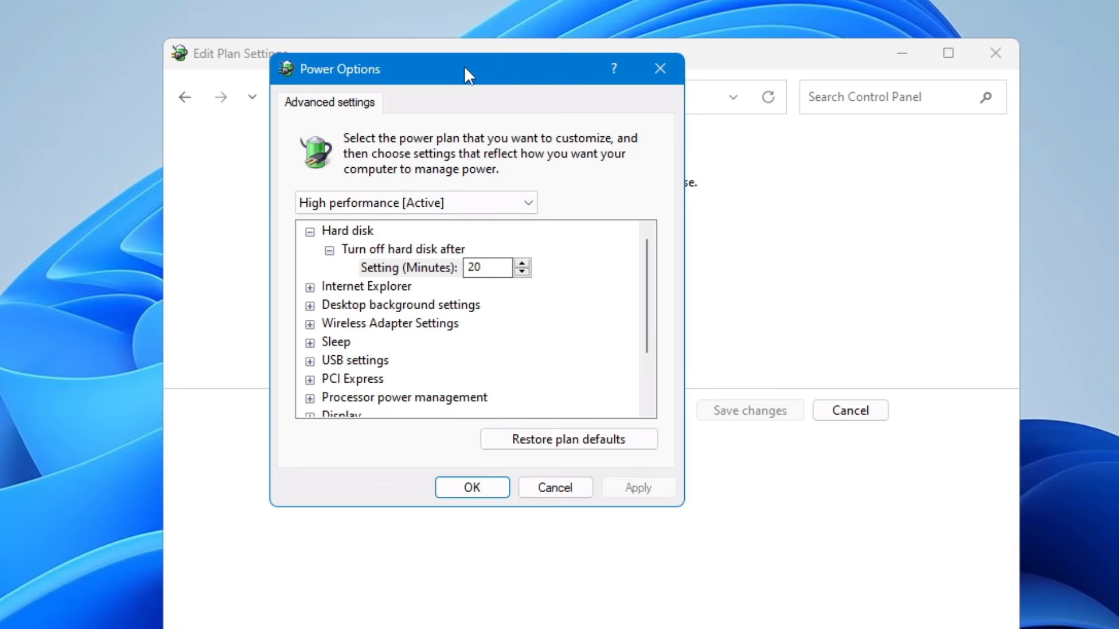
drag(464, 66, 463, 76)
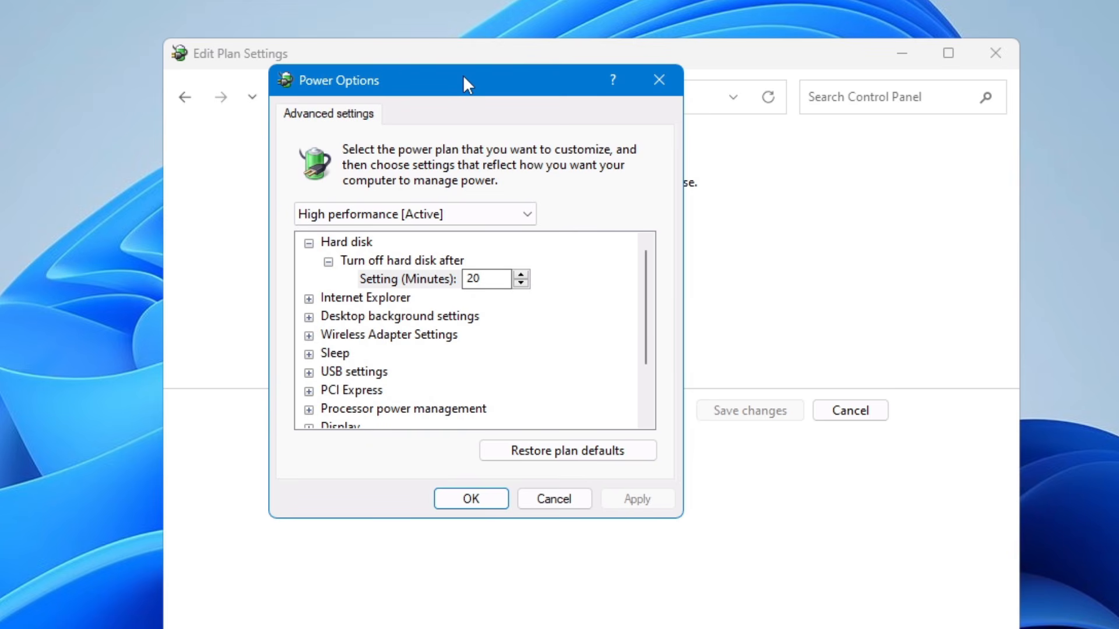
Set the USB selective suspend setting under USB settings to Disabled, apply it and close the advanced power settings.
click(361, 372)
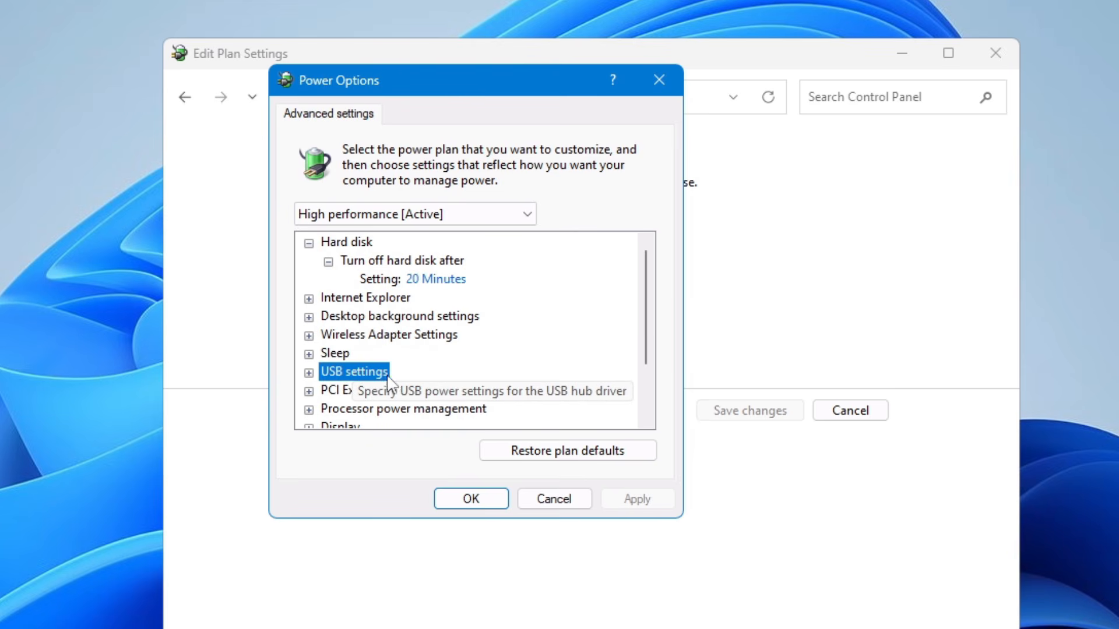
click(309, 373)
scroll(466, 357, down, 1)
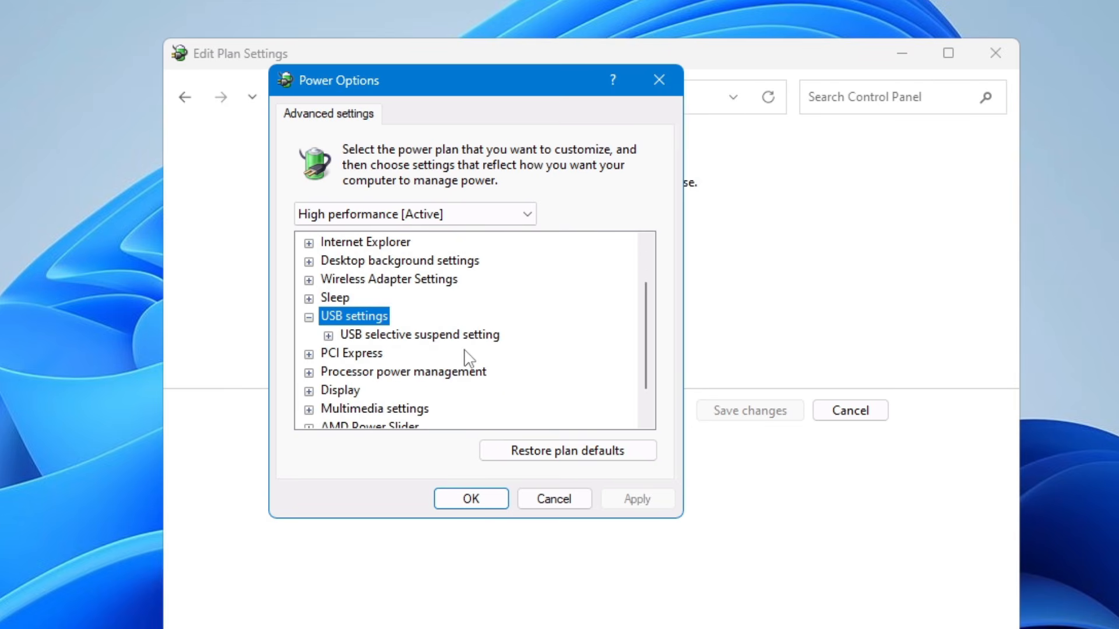
click(382, 337)
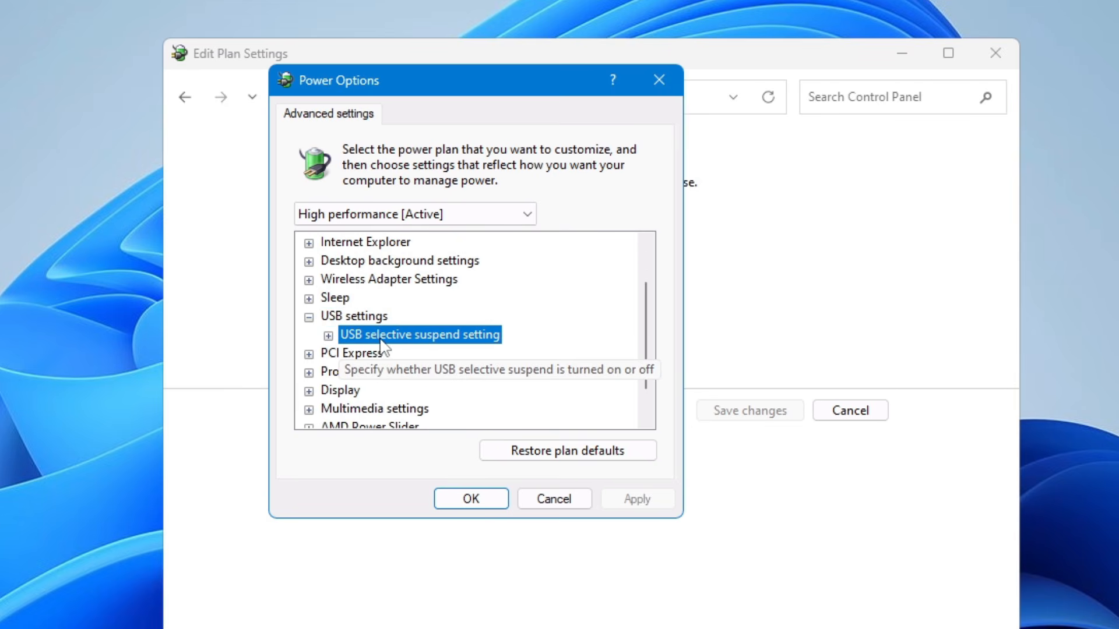
double_click(343, 340)
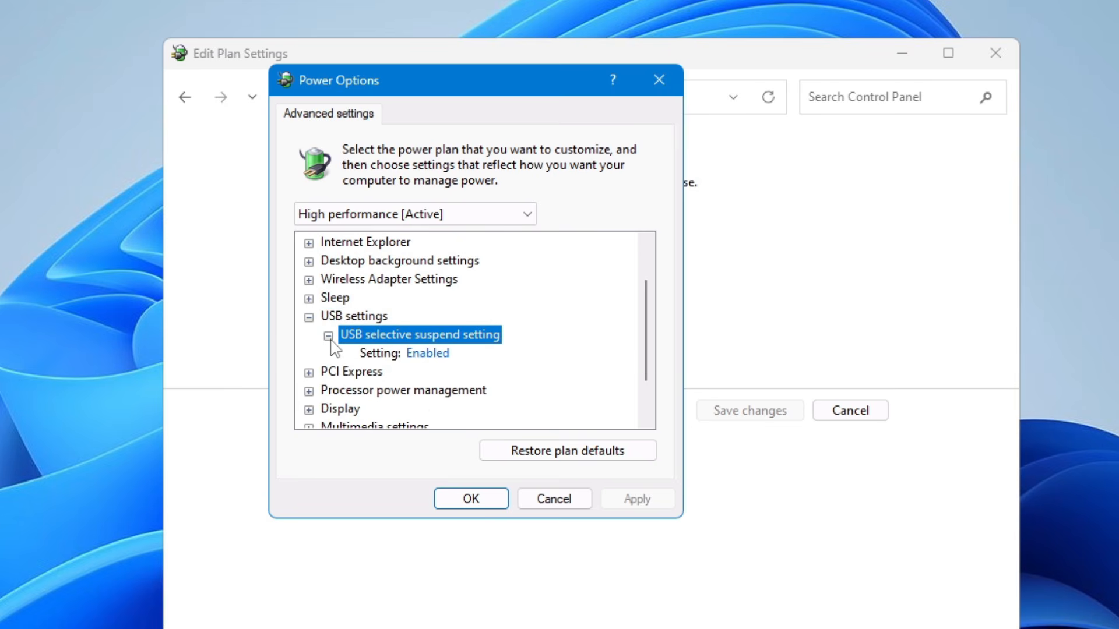
click(417, 357)
click(475, 354)
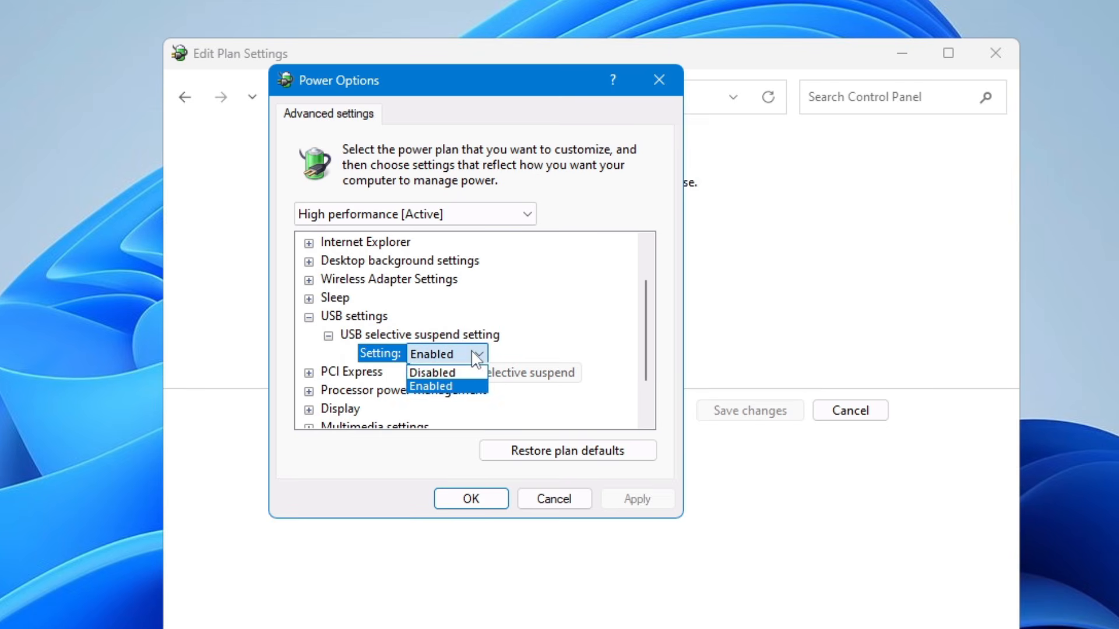
click(432, 373)
click(635, 502)
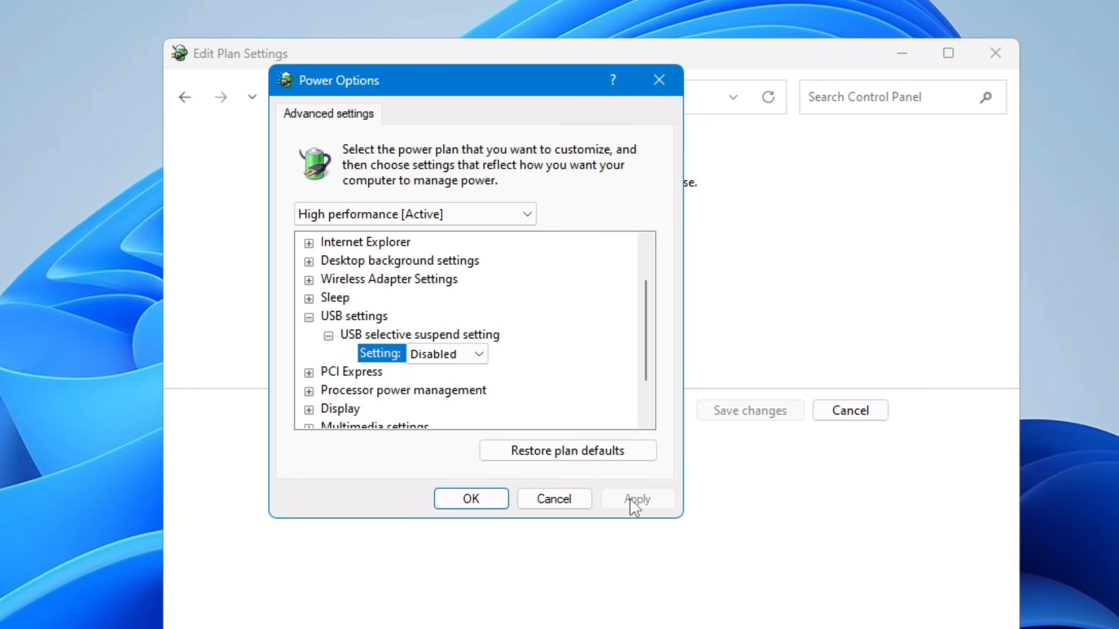
click(470, 499)
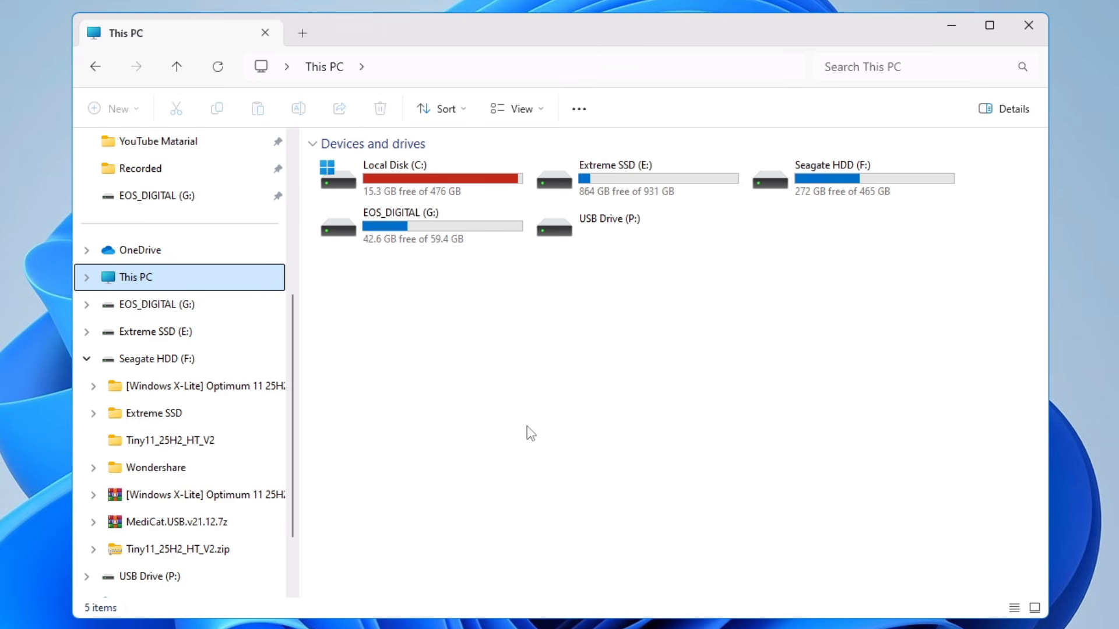
Try to open USB Drive (P:) in This PC and accept the offer to format the disk.
click(619, 236)
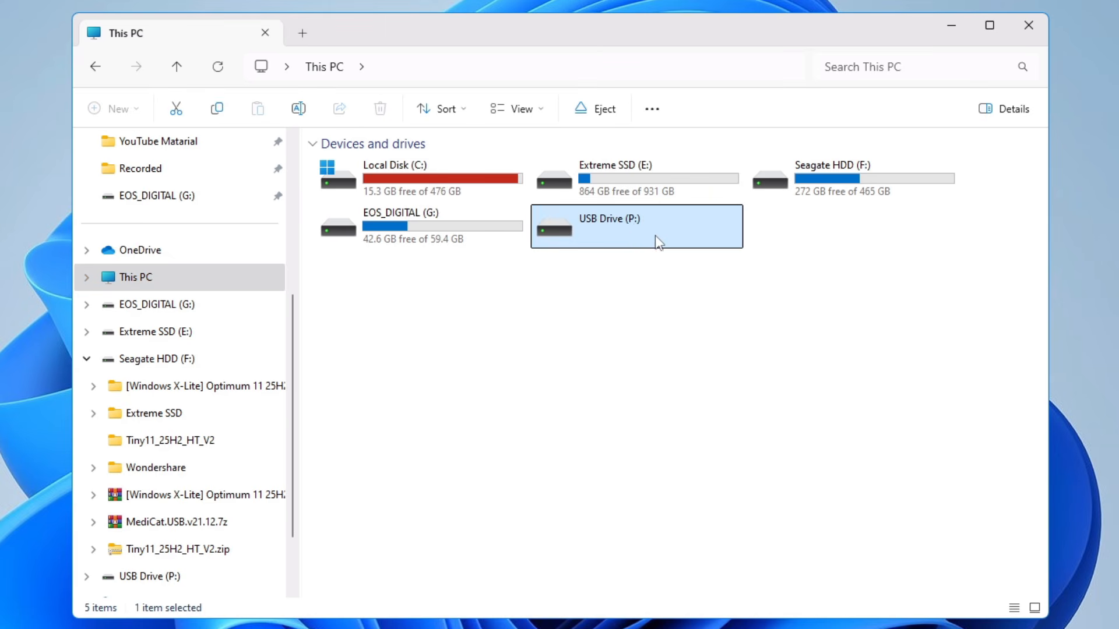
double_click(624, 247)
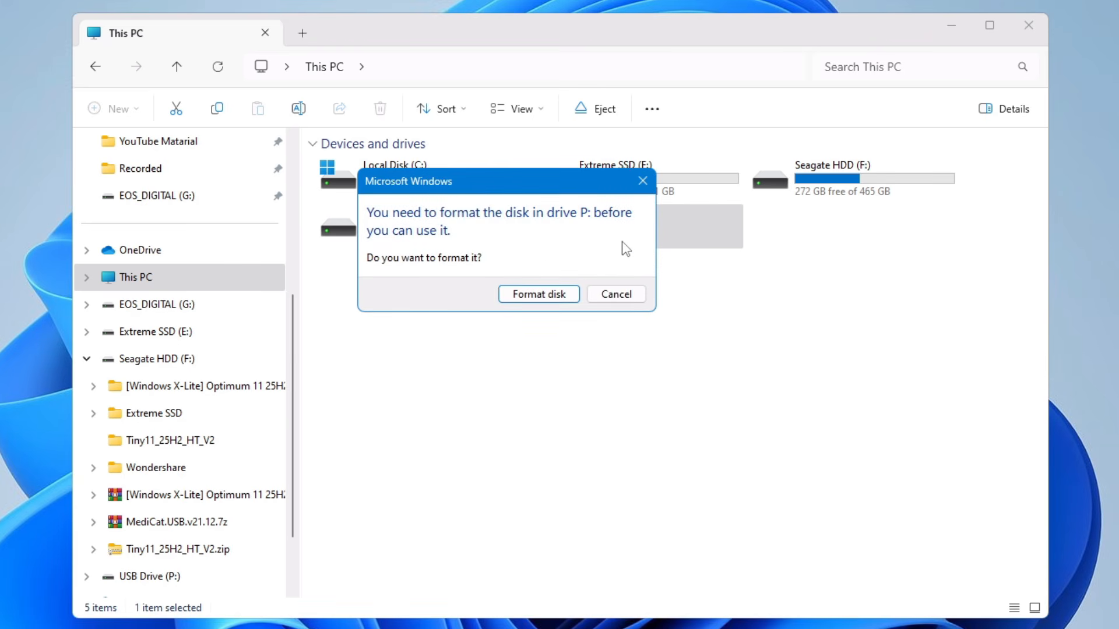
click(564, 294)
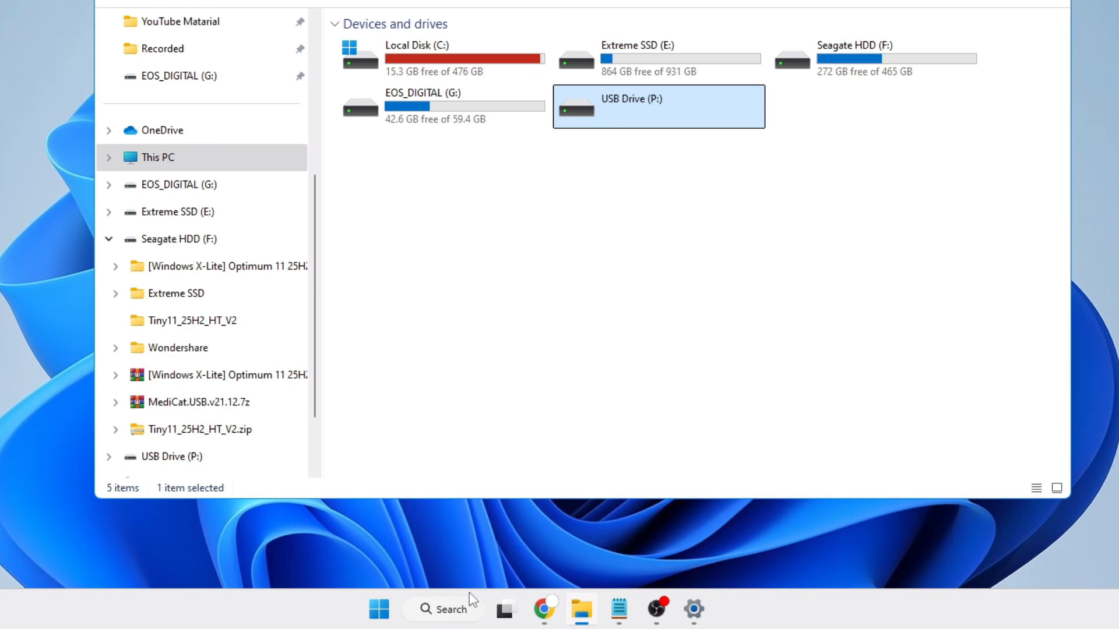
Search for cmd, run Command Prompt as administrator and start the diskpart utility.
click(461, 608)
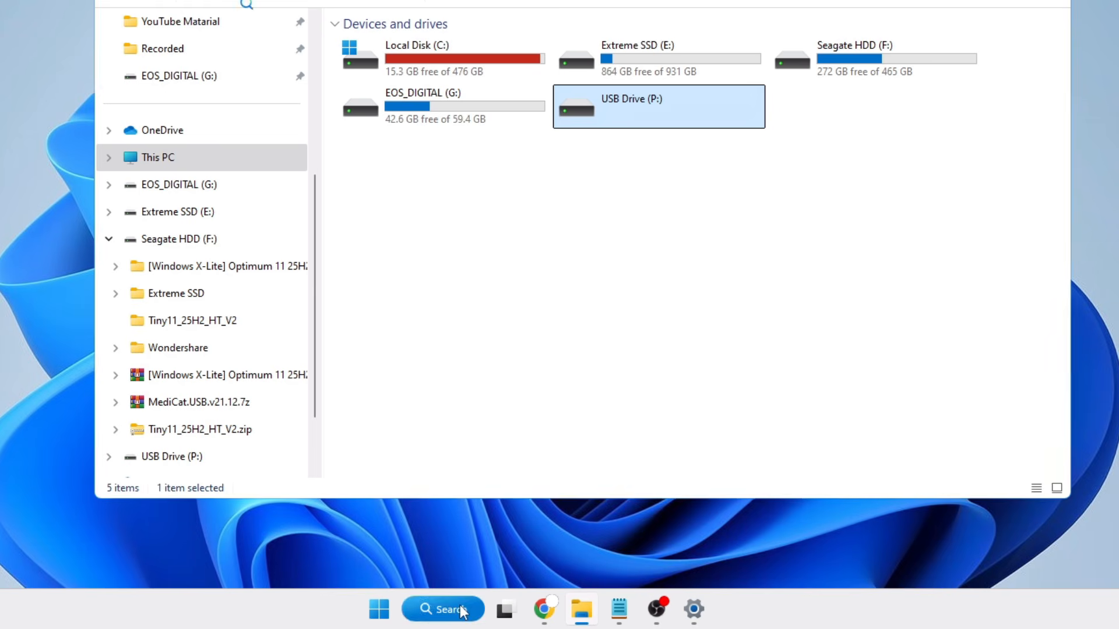
text(cmd)
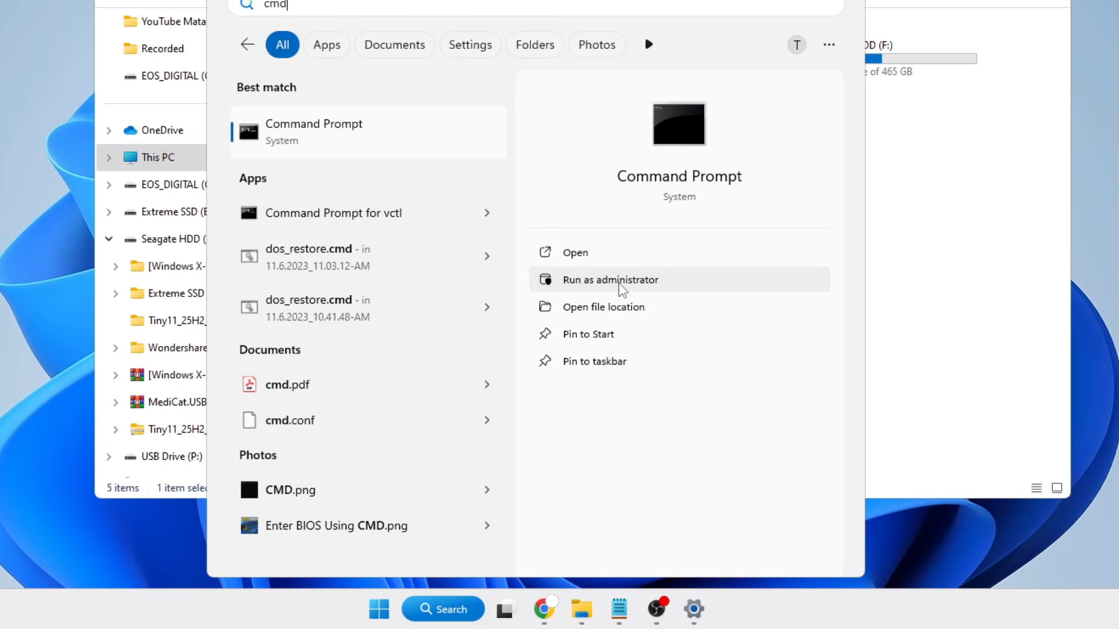
click(606, 282)
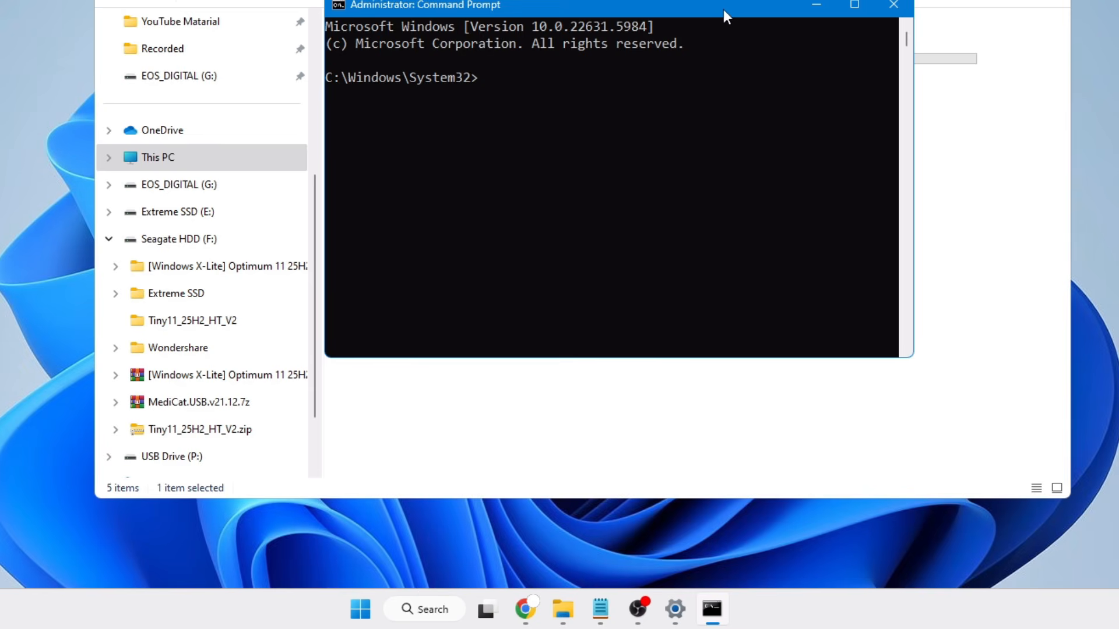
text(diskpart)
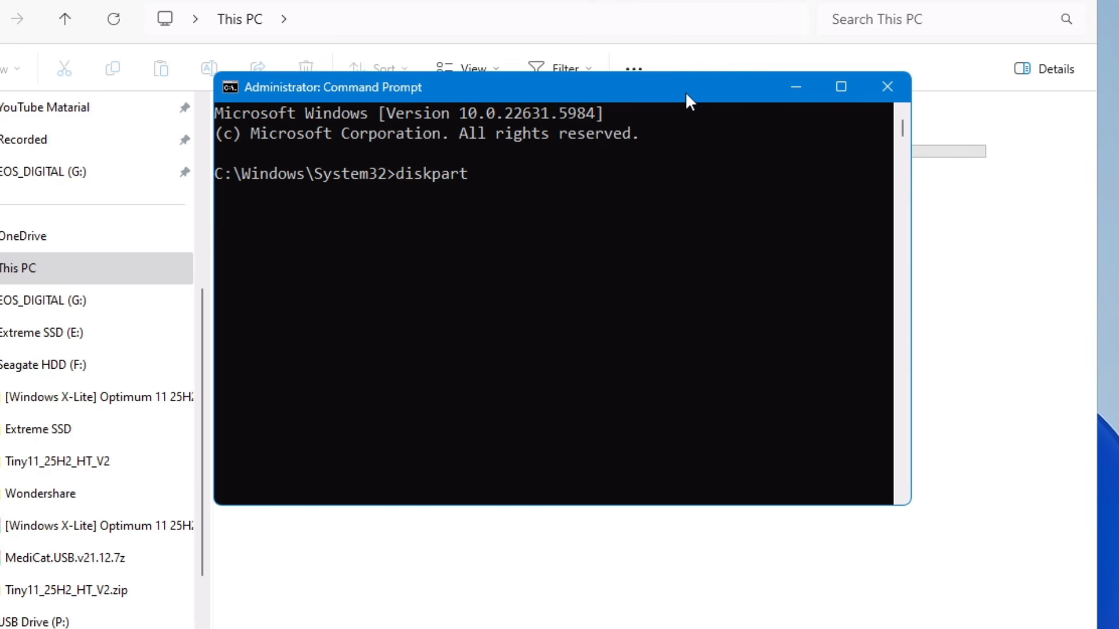
key(Return)
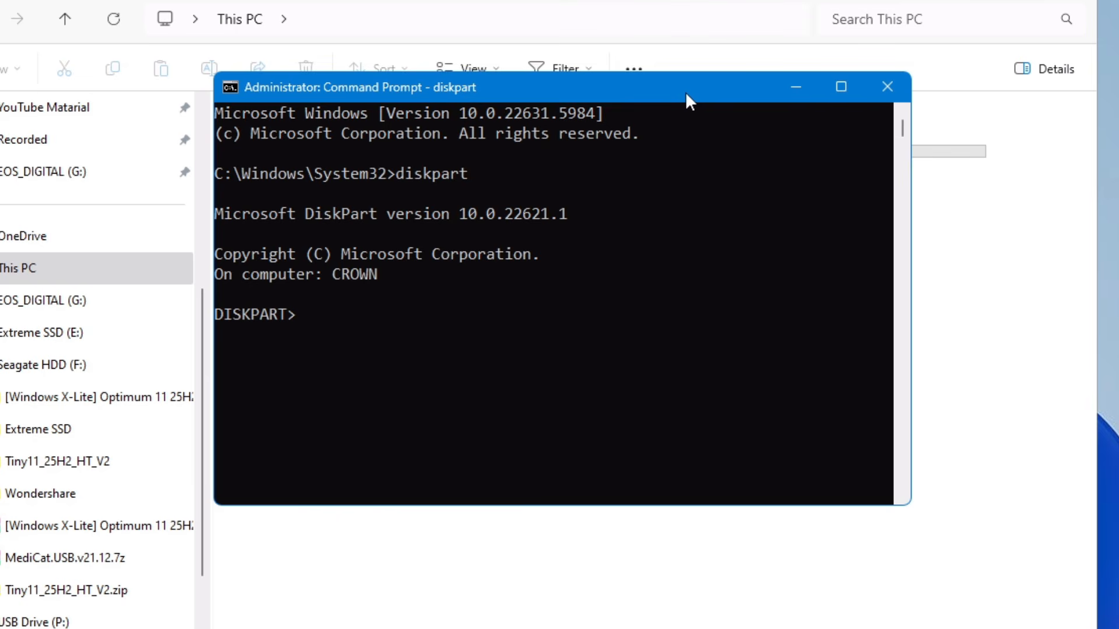
List the disks in DiskPart and select disk 4, the 28 GB USB drive.
text(list disk)
key(Return)
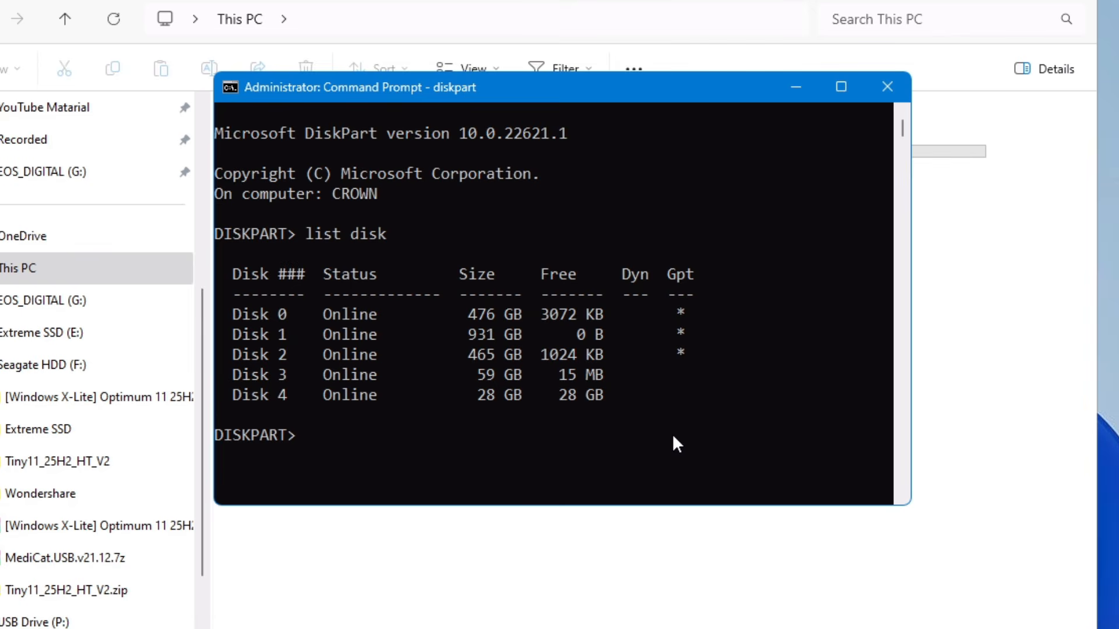
text(select disk)
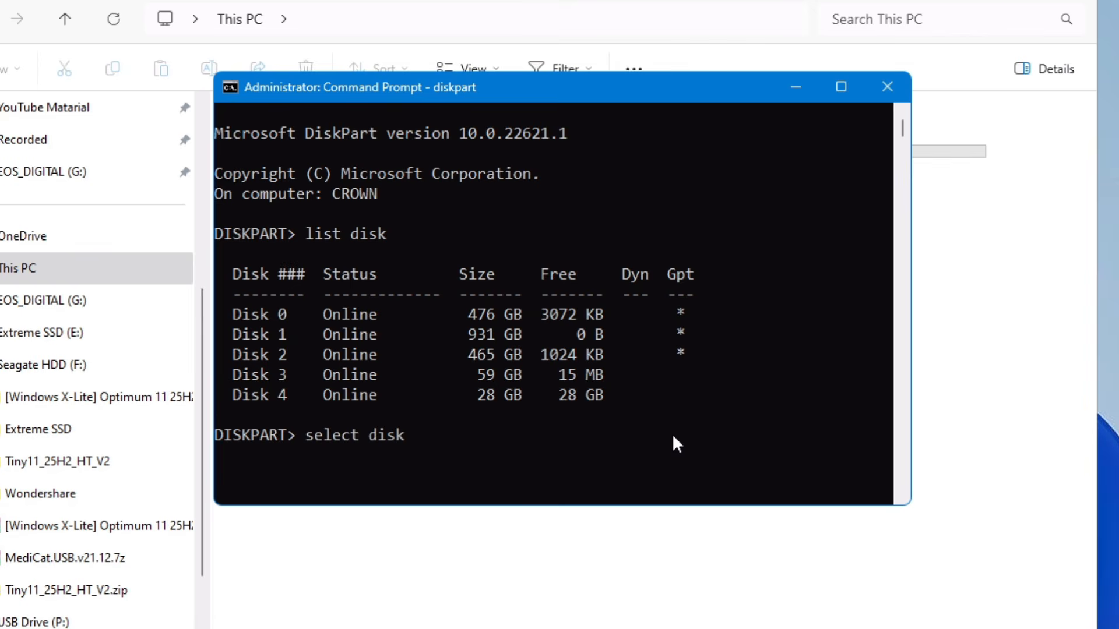
text( 4)
key(Return)
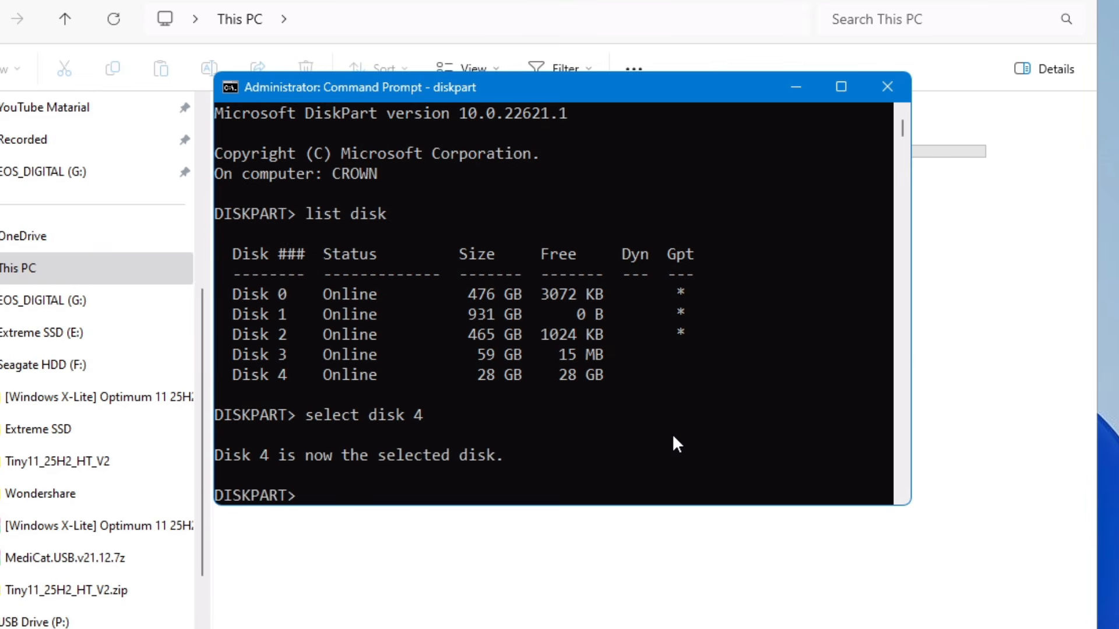
Wipe the selected USB disk with DiskPart's clean command.
scroll(520, 296, down, 2)
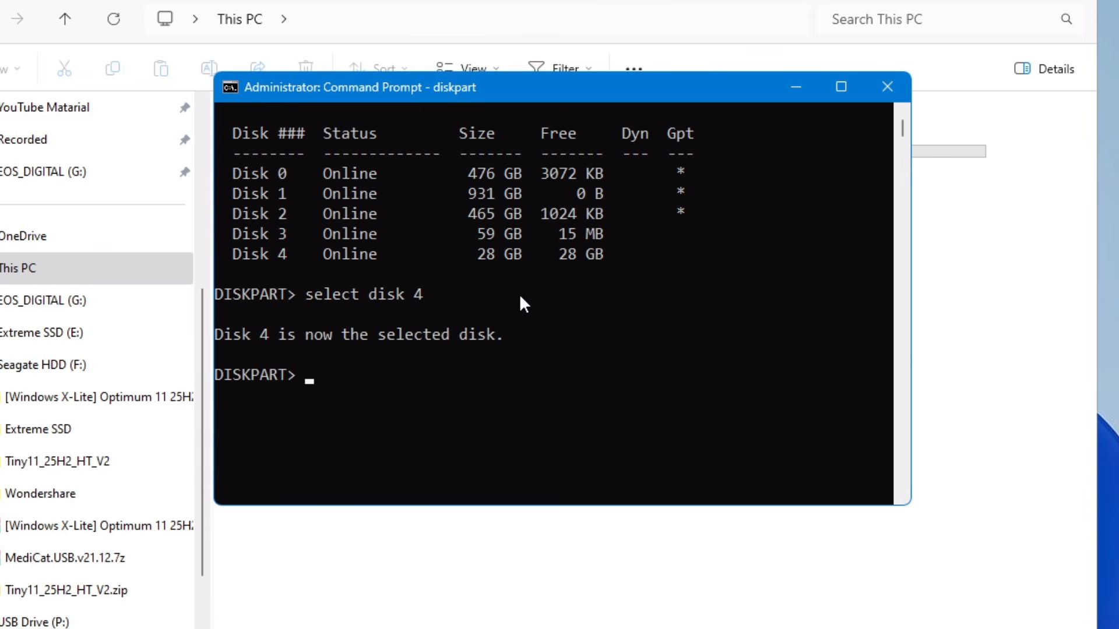
text(clean)
key(Return)
Create a primary partition on the cleaned disk with the command create partition primary.
scroll(519, 294, down, 2)
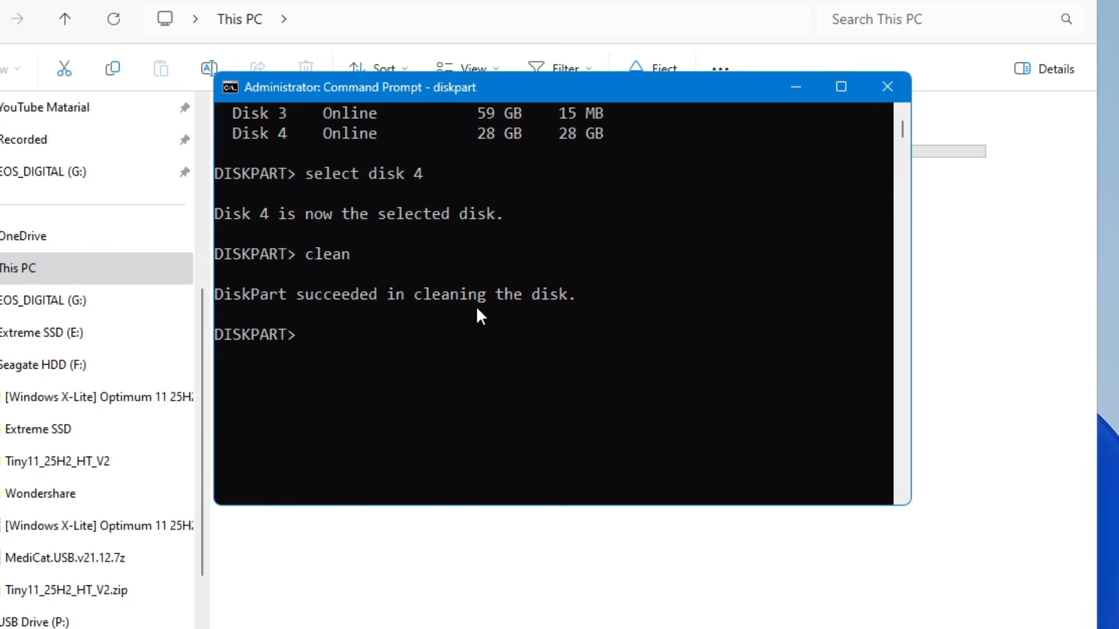
text(create par)
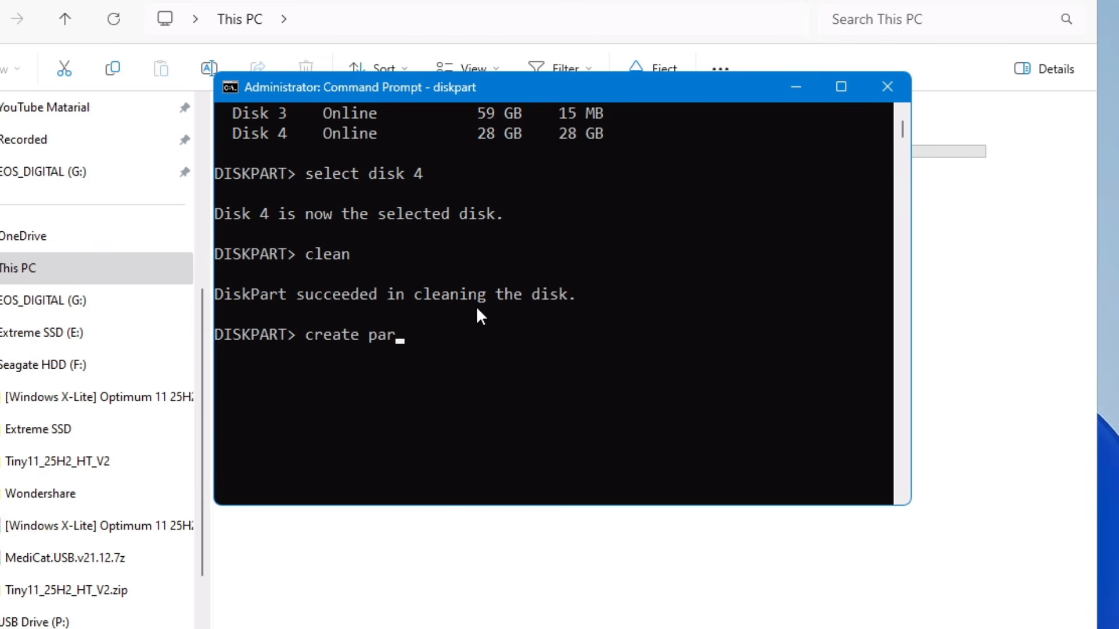
text(tition primary)
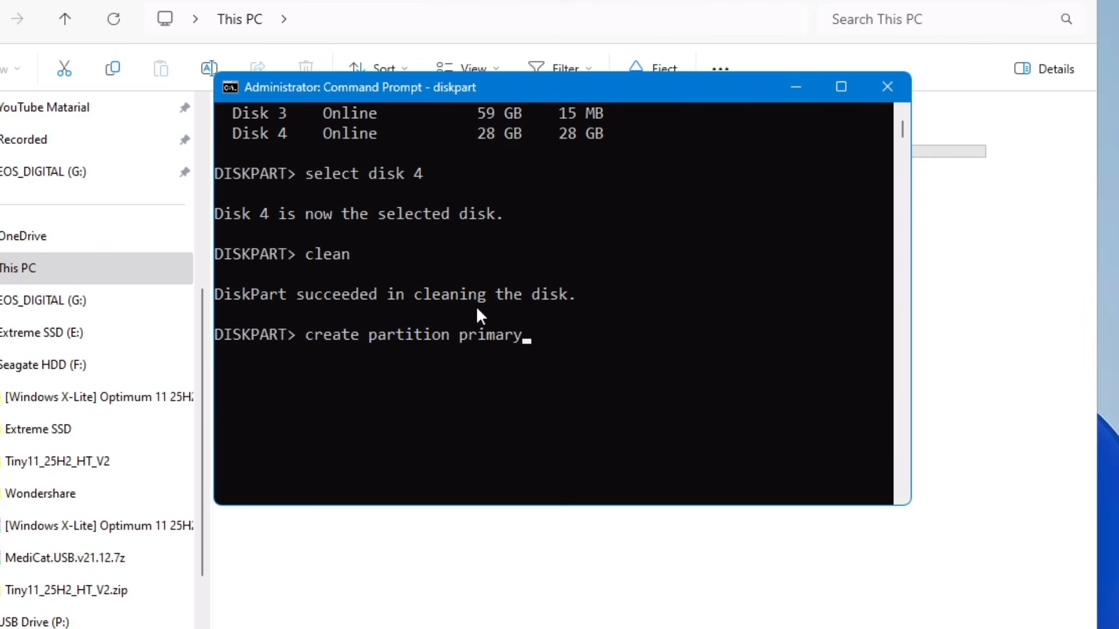
key(Return)
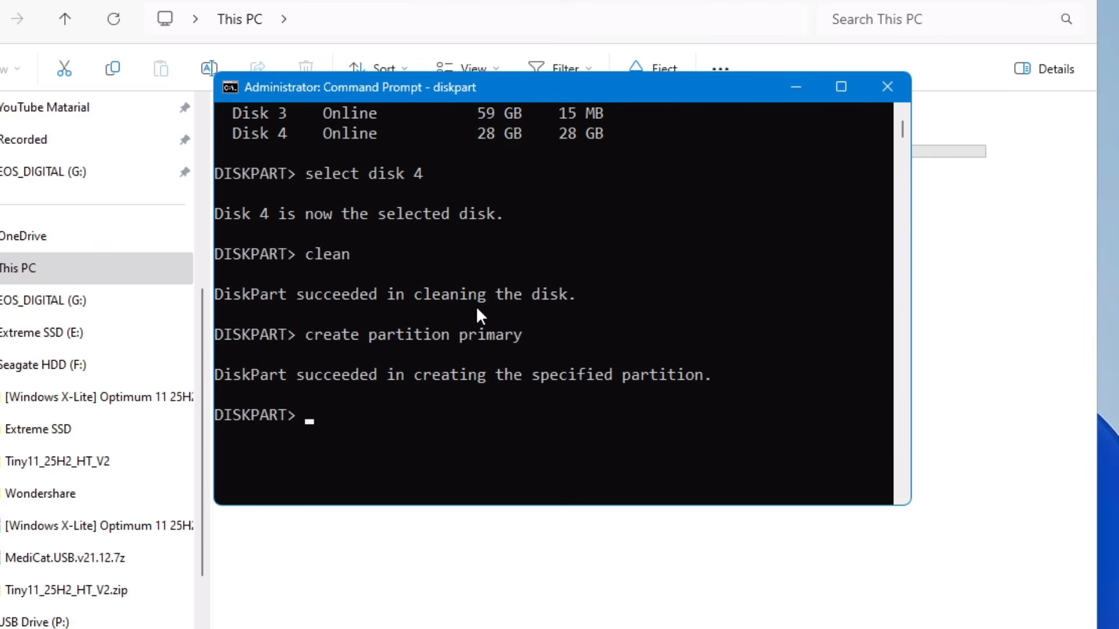
Quick-format the new partition as exFAT with the command format fs=exFAT quick.
scroll(476, 306, down, 1)
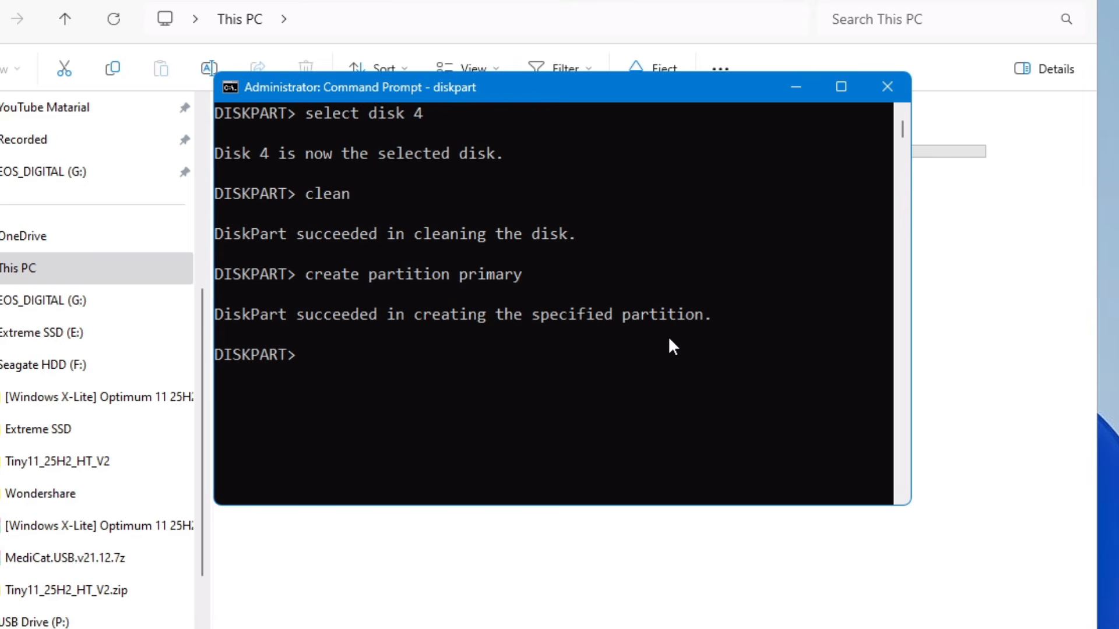
text(format fs=)
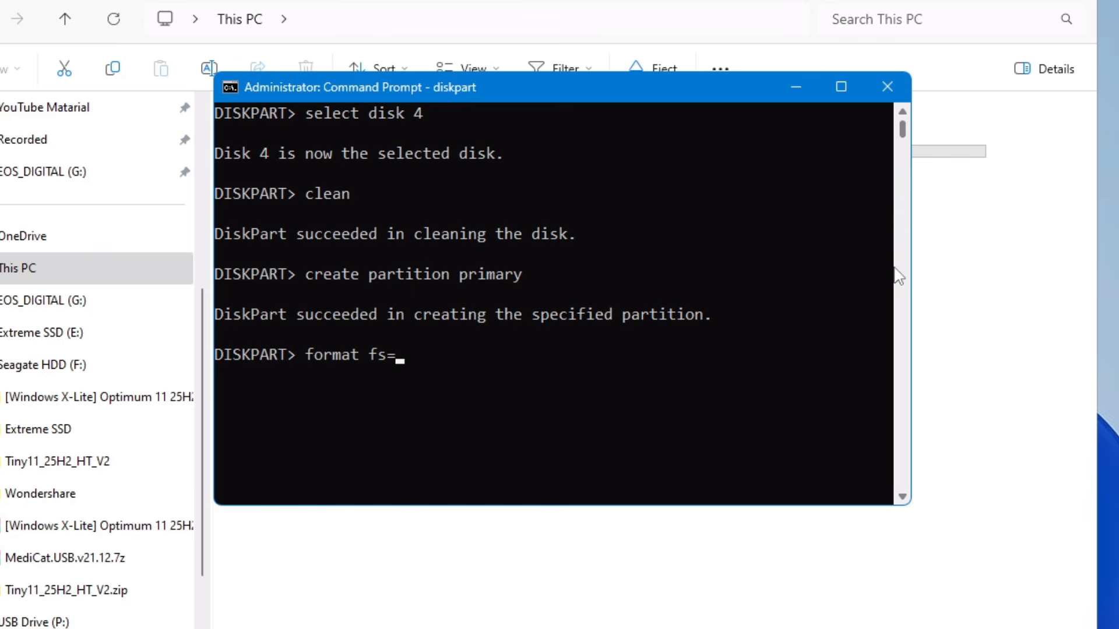
text(n)
text(t)
text(fs)
key(BackSpace)
key(BackSpace)
key(BackSpace)
key(BackSpace)
text(es)
key(BackSpace)
text(xFAT quick)
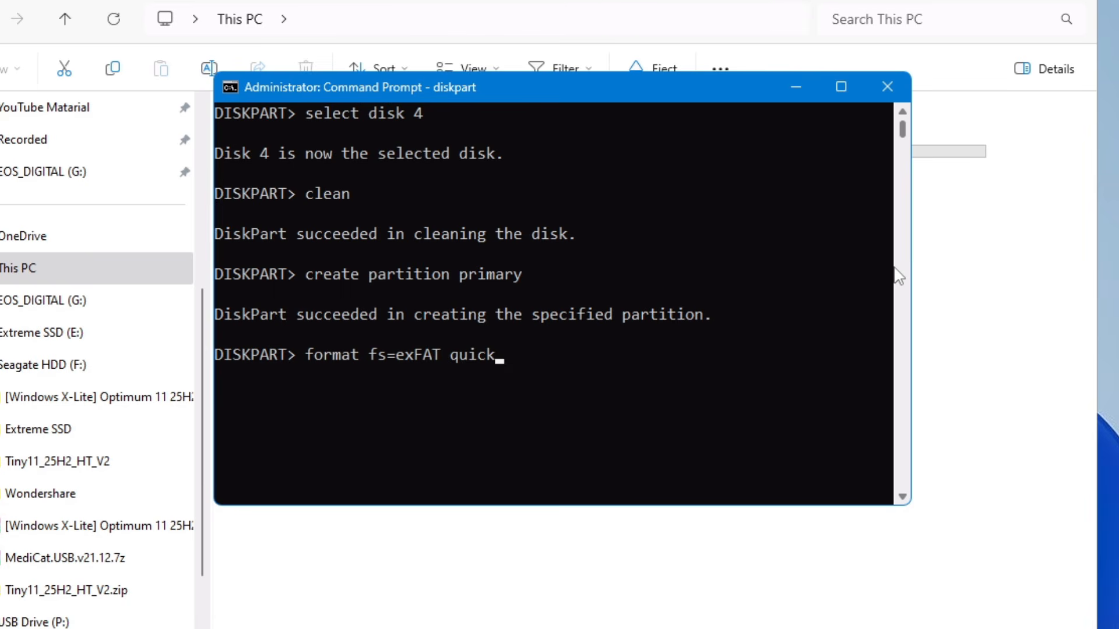
key(Return)
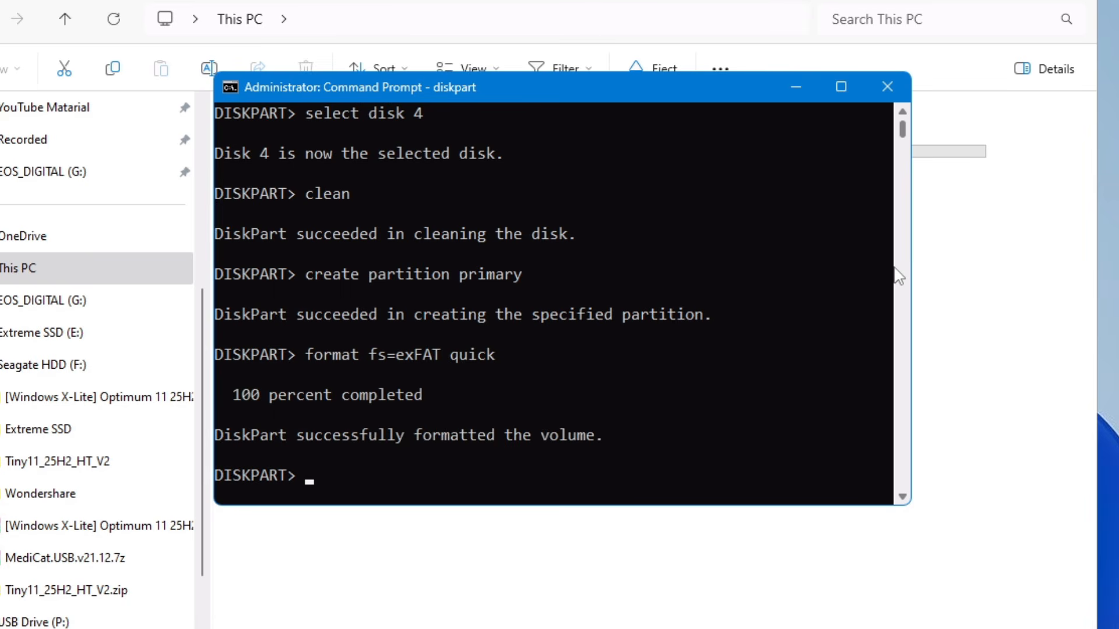
Assign drive letter Z to the formatted volume with the command assign letter=Z.
scroll(898, 275, down, 1)
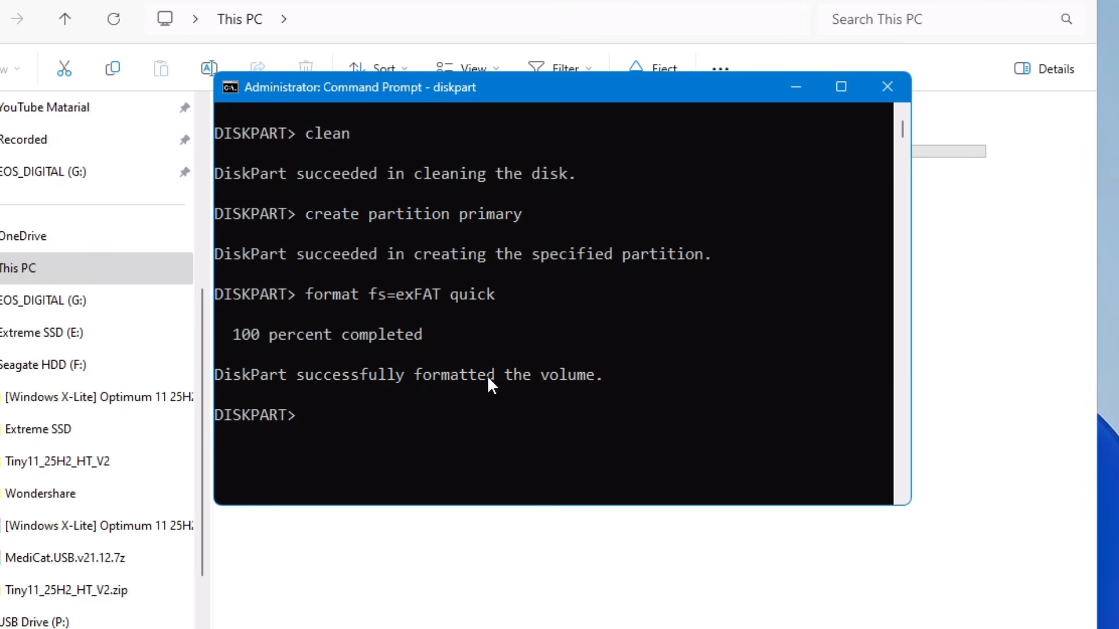
text(assign letter)
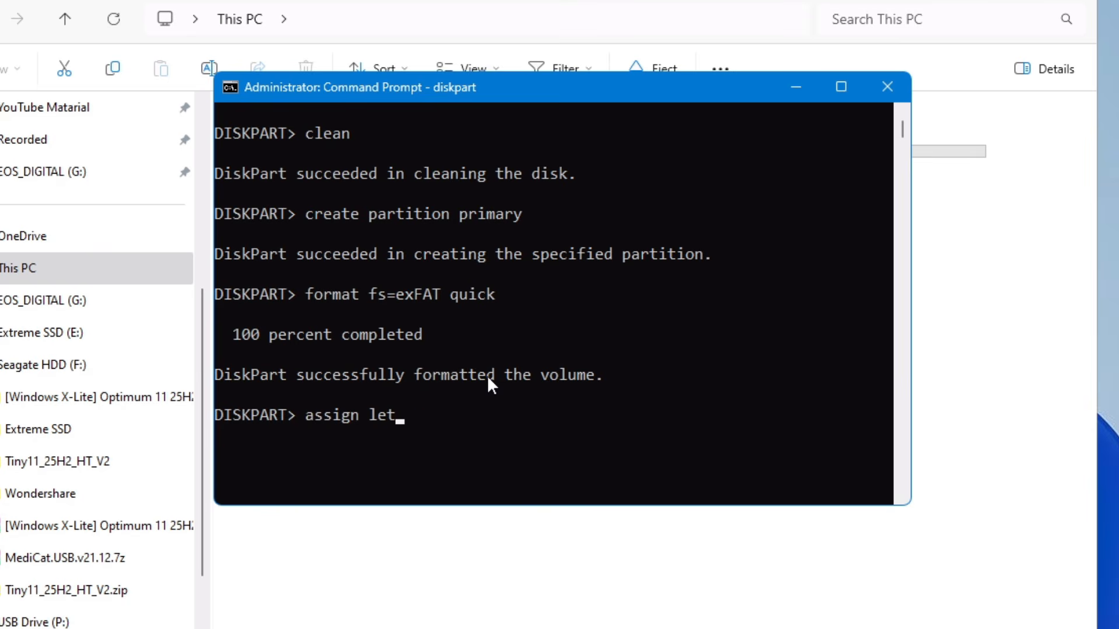
text(=Z)
drag(704, 89, 718, 286)
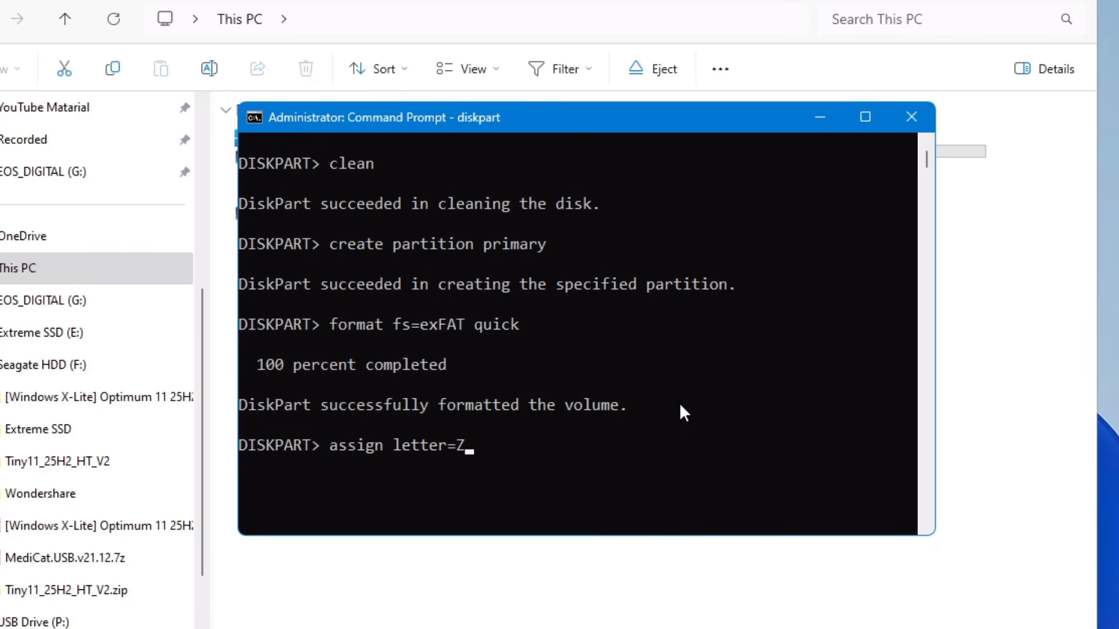
key(Return)
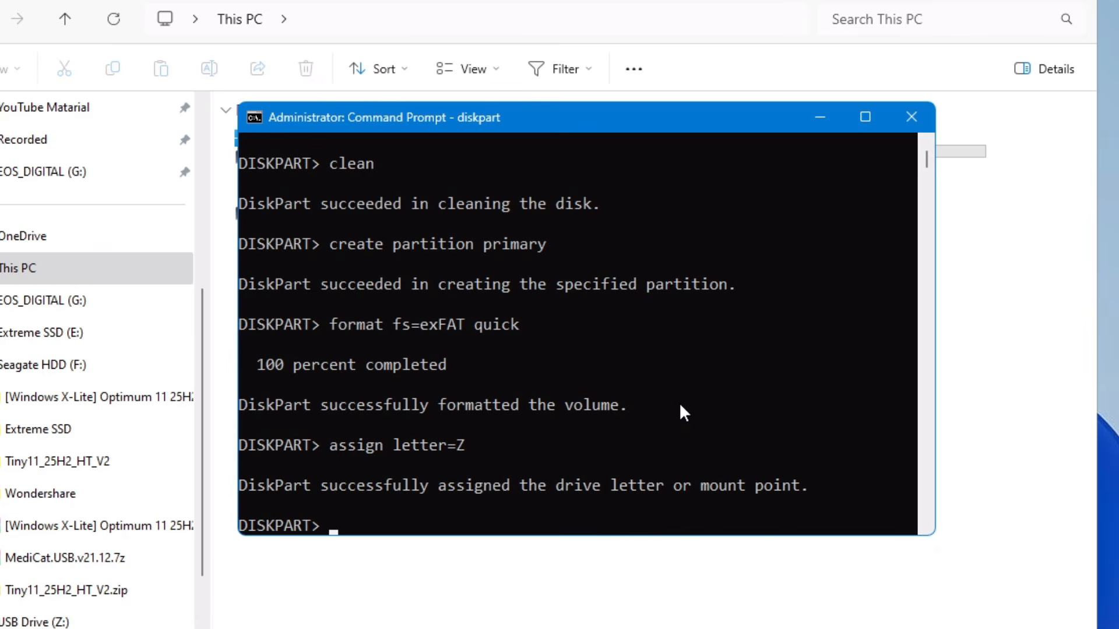
Minimise Command Prompt and check USB Drive (Z:) in File Explorer's This PC view.
click(825, 116)
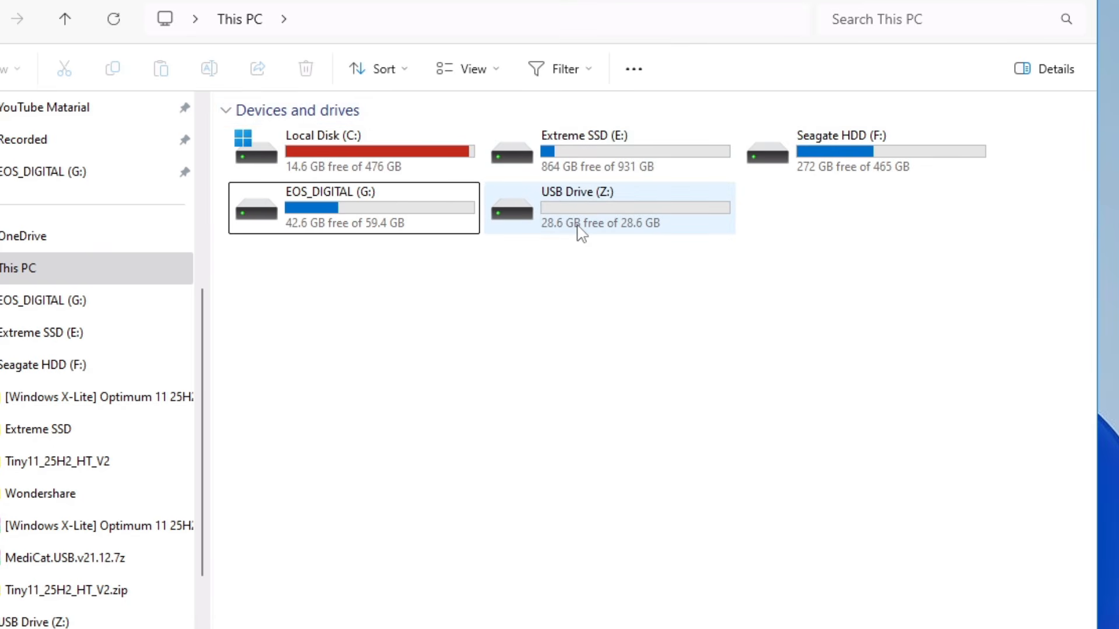
click(618, 228)
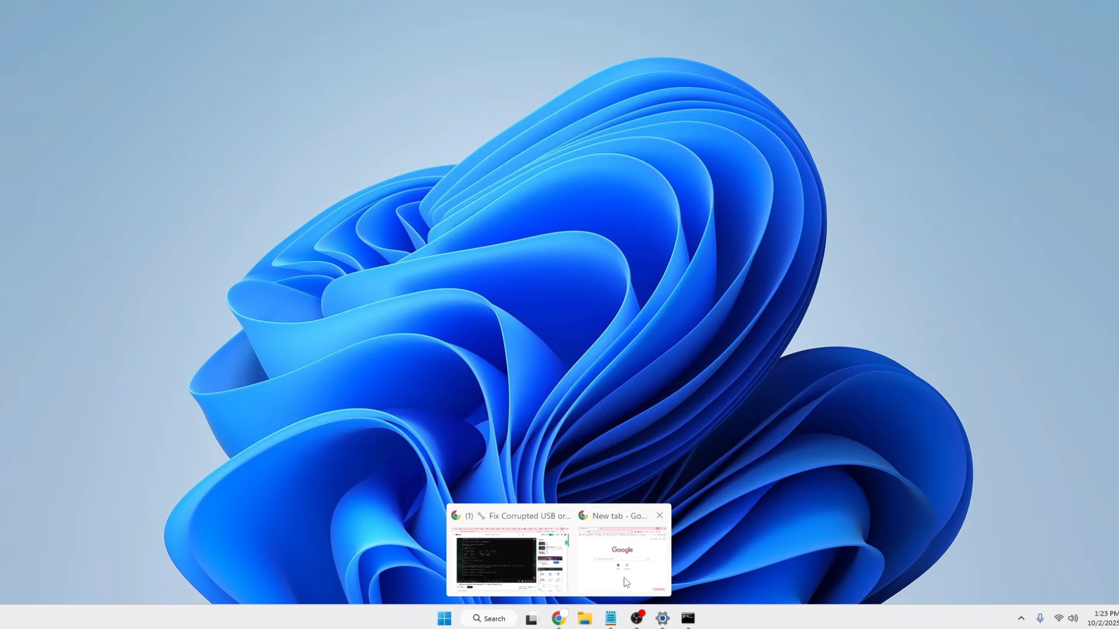
Switch to Chrome and search Google for usb repair rizonesoft.
click(626, 542)
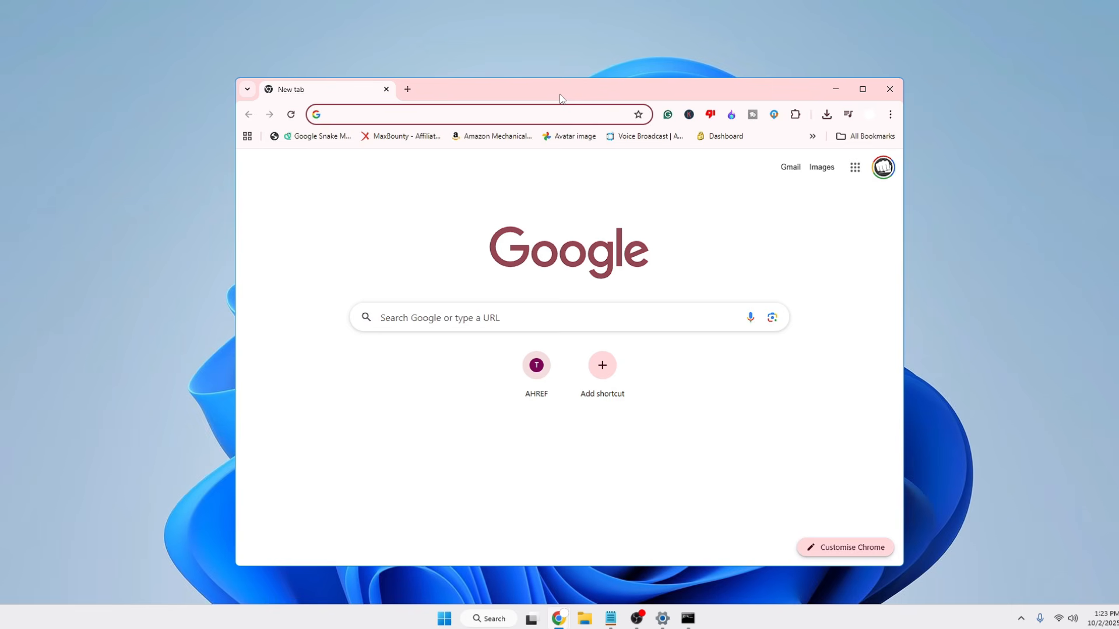
text(us)
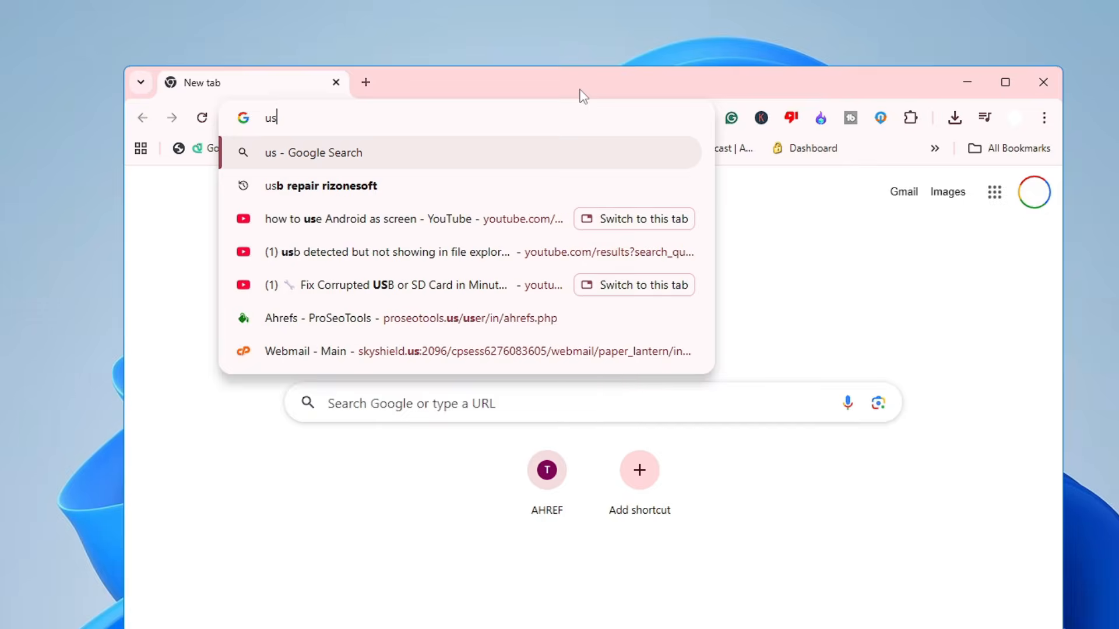
text(b rep)
key(Return)
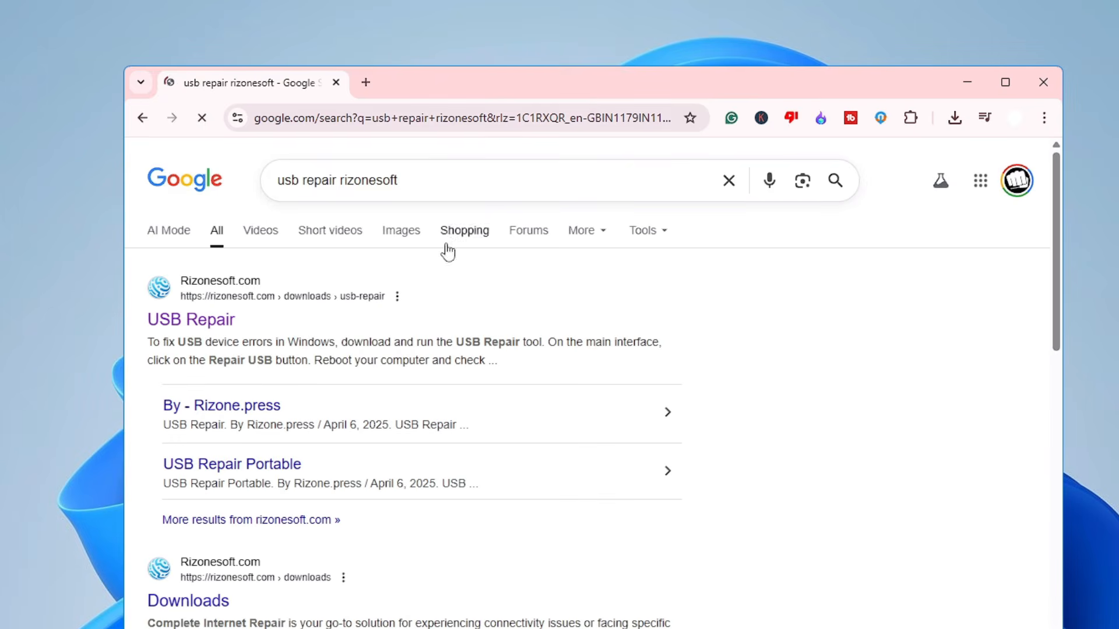
Enlarge the search results to 125% and open Rizonesoft's USB Repair download page.
key(ctrl+plus)
key(ctrl+plus)
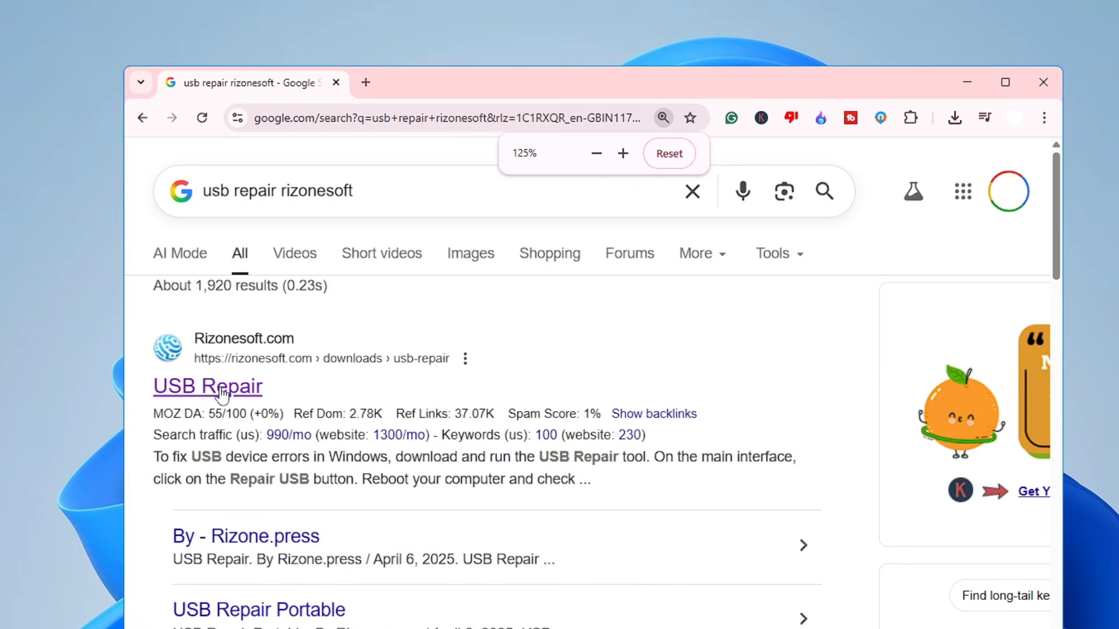
click(204, 396)
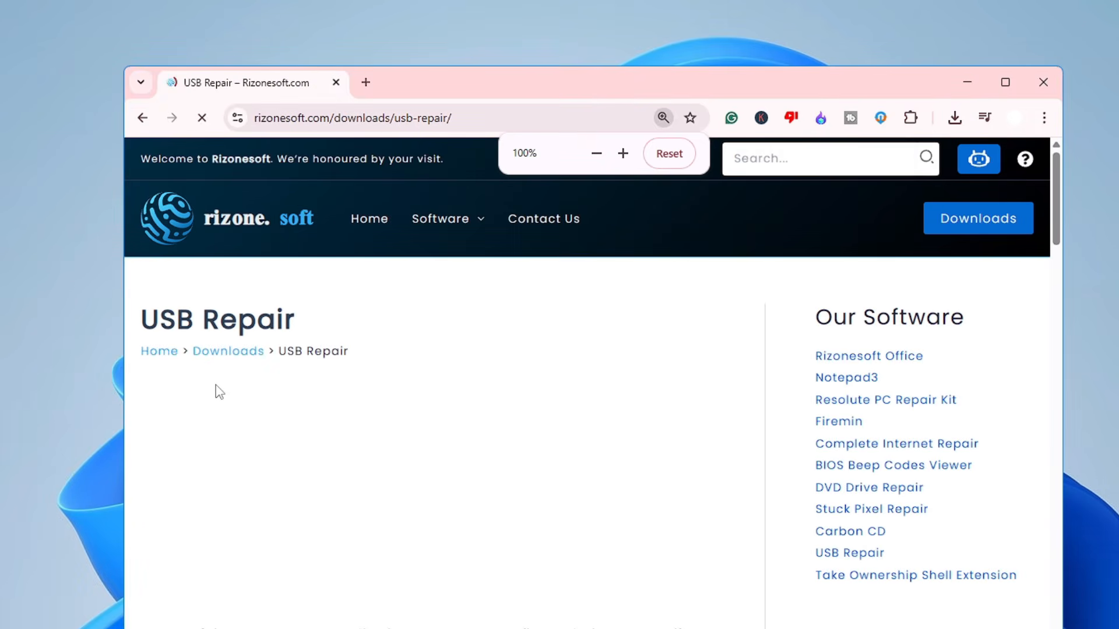
Download the standard, non-portable USB Repair installer and dismiss the advertisement.
scroll(415, 389, down, 15)
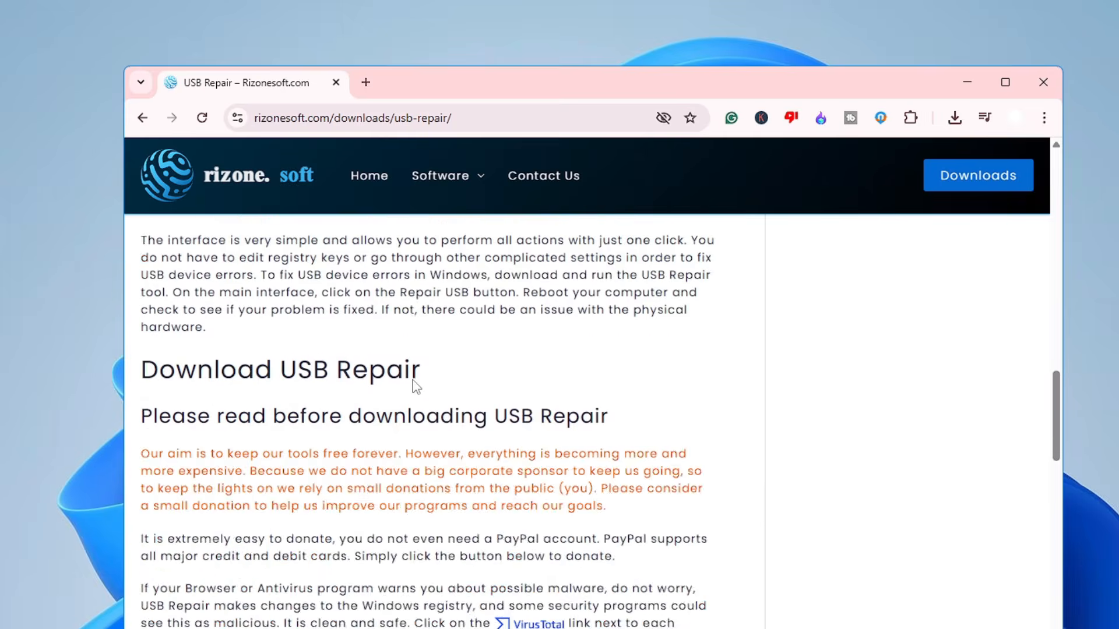
scroll(415, 389, down, 4)
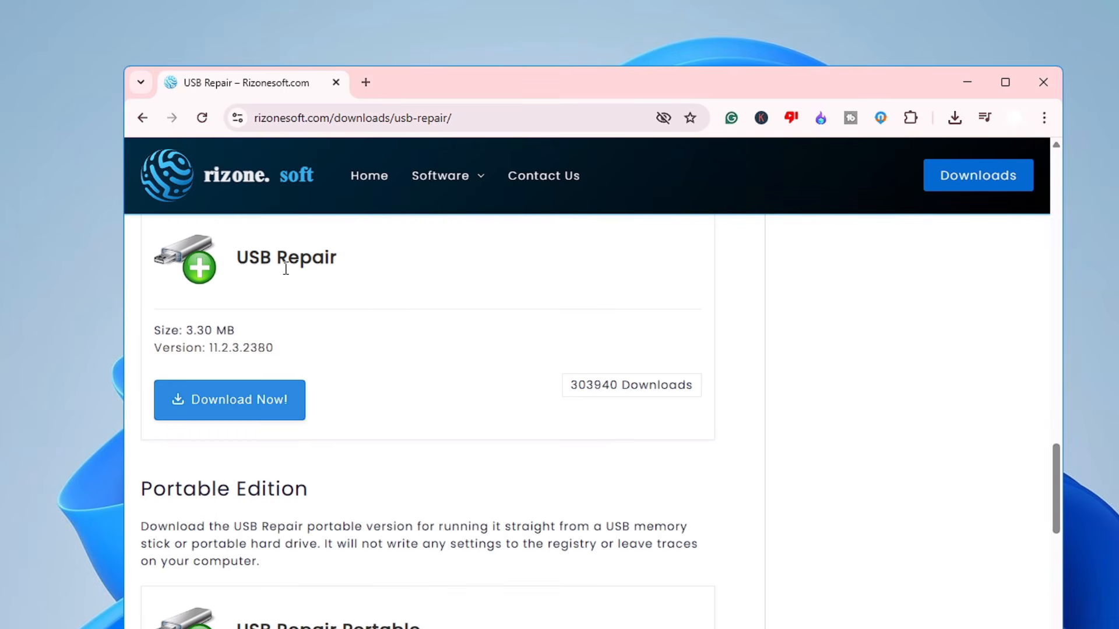
click(257, 419)
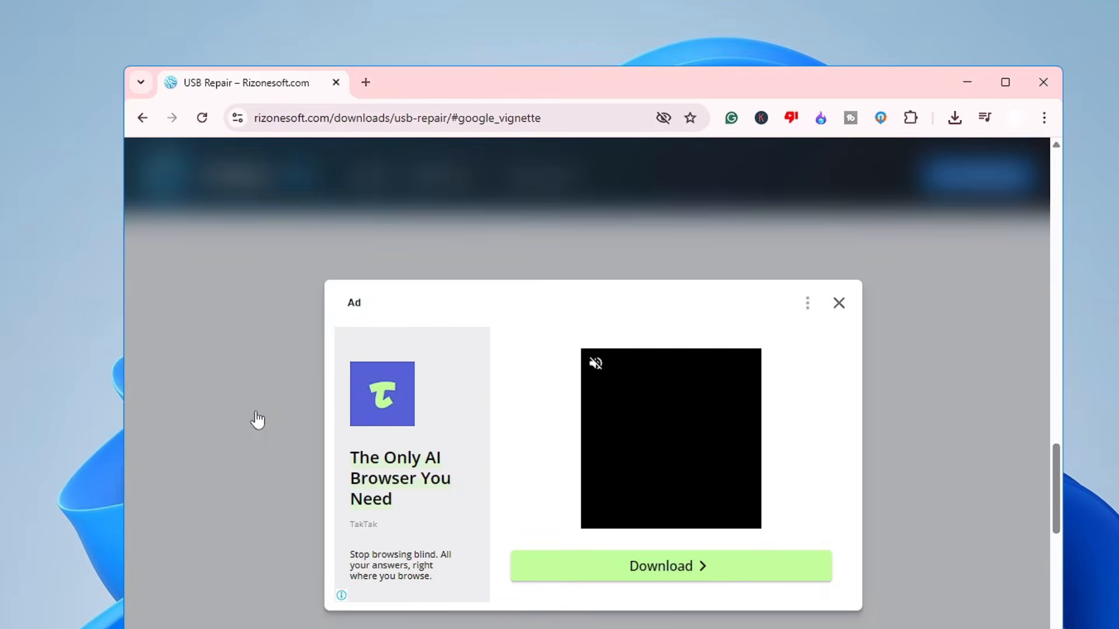
click(839, 302)
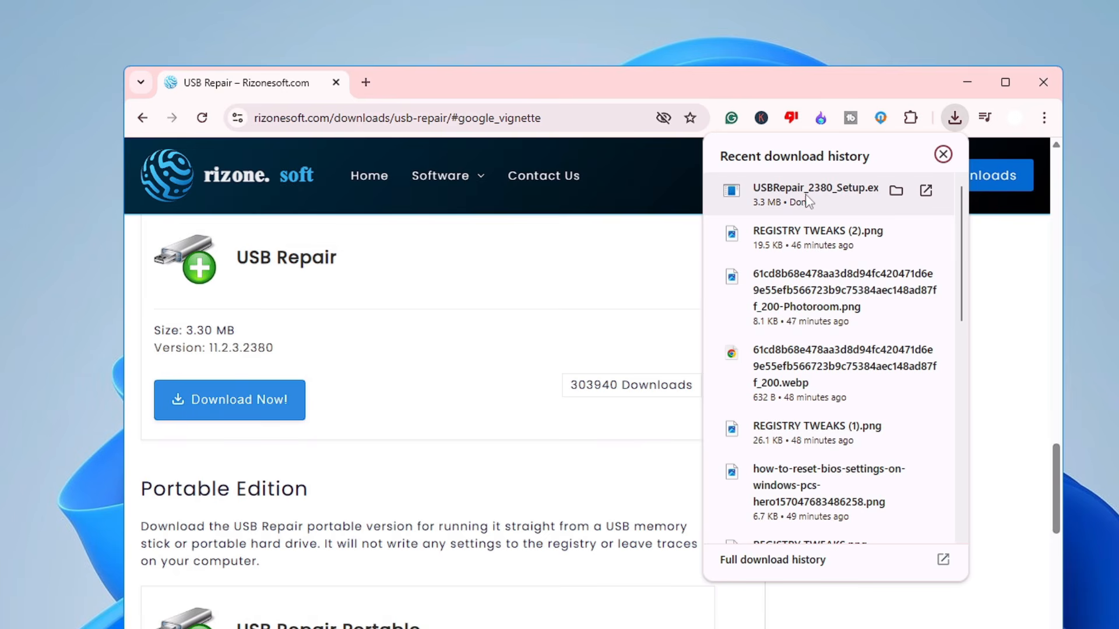
Show the downloaded USBRepair_2380_Setup file in its folder, minimise Chrome and launch the installer.
click(895, 192)
click(966, 88)
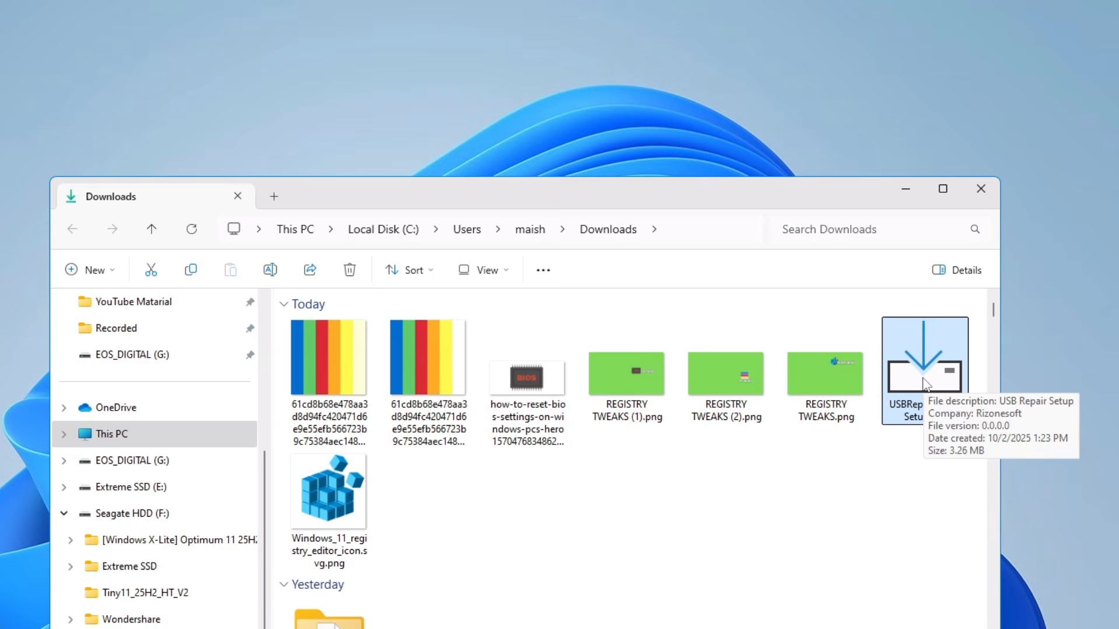
right_click(1030, 329)
click(960, 410)
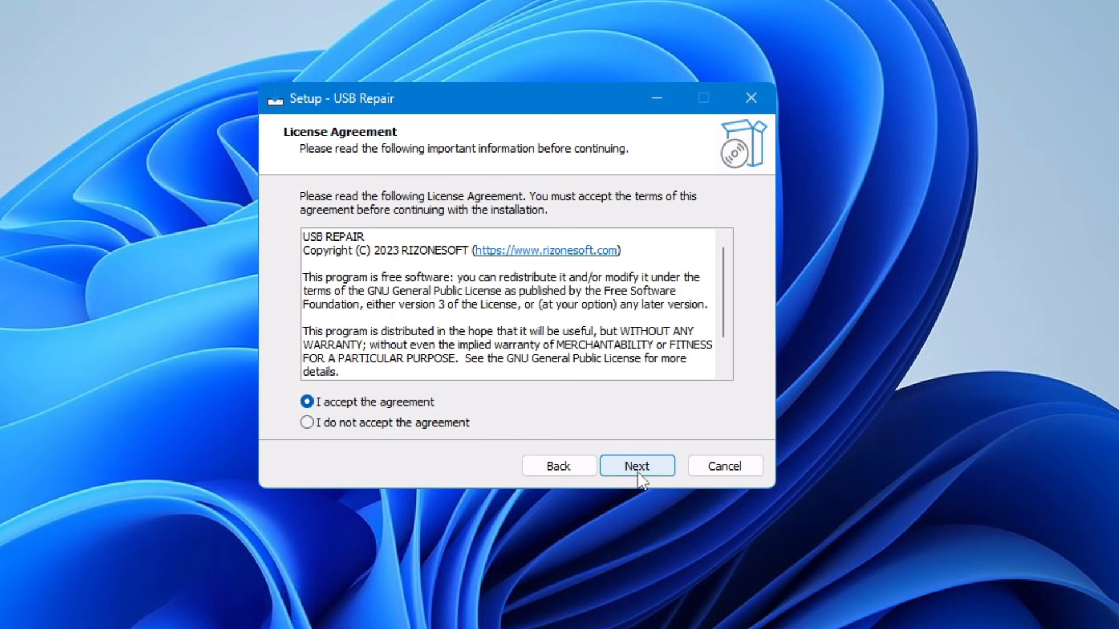
Accept the USB Repair licence agreement and complete the installation with only a Start Menu shortcut.
click(637, 467)
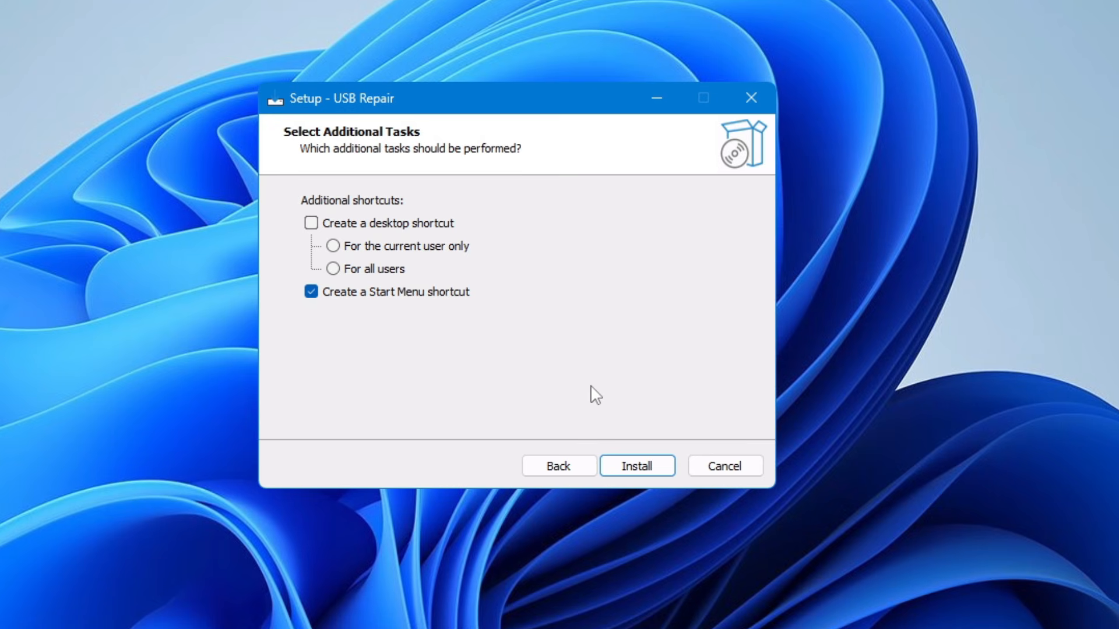
click(634, 463)
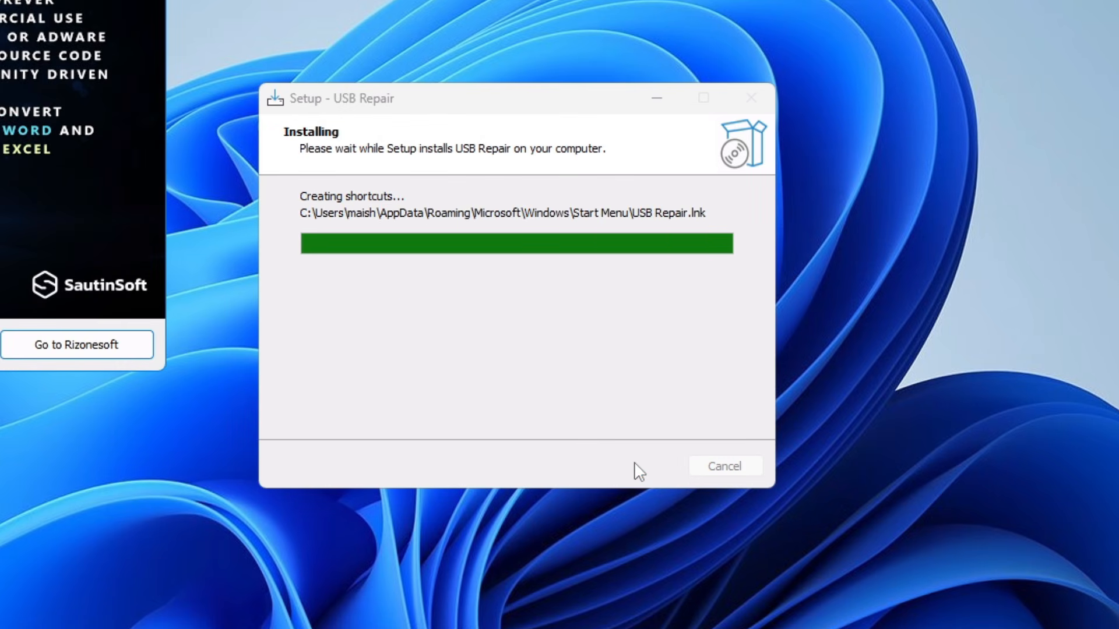
click(653, 466)
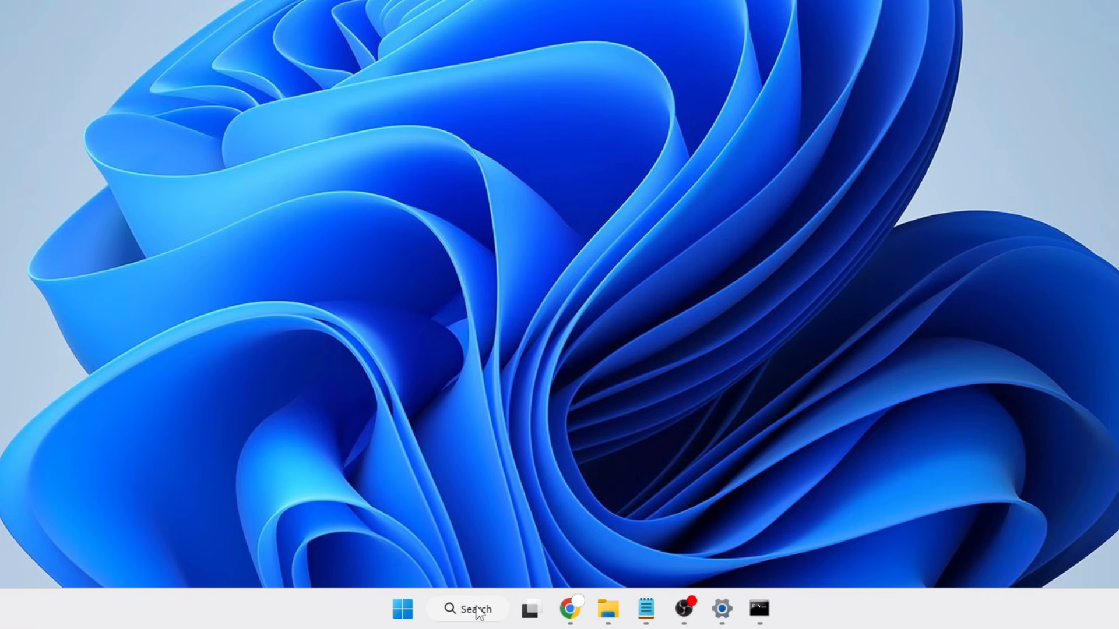
Find the USB Repair app through Windows search, launch it and reposition its window.
click(478, 612)
text(us)
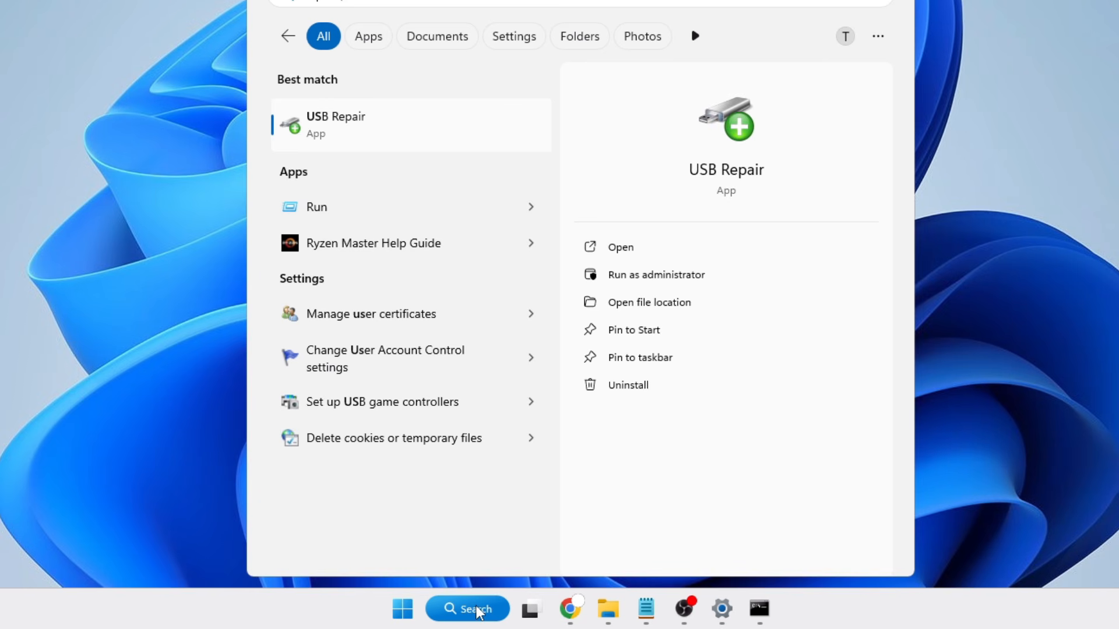
click(343, 123)
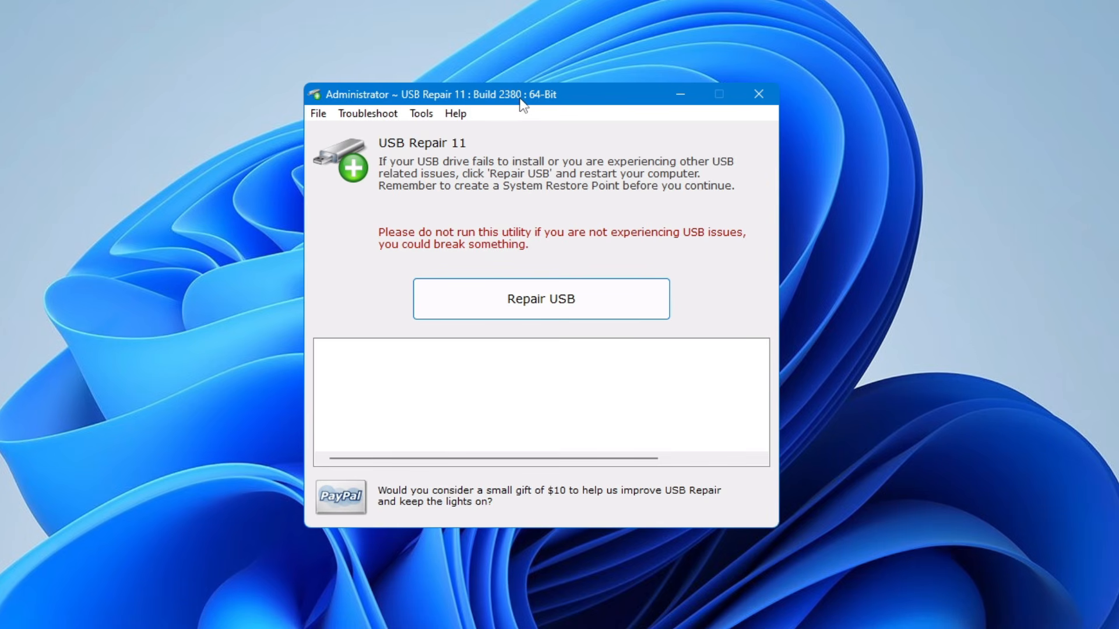
drag(518, 96, 493, 102)
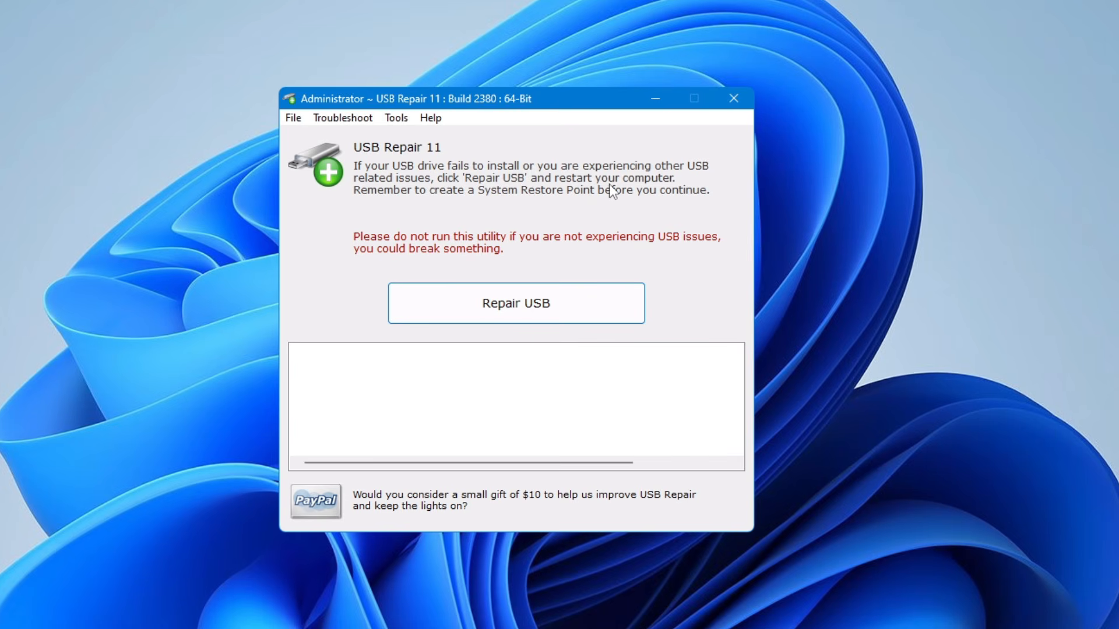
Run the USB repair, read the full width of its log messages and close the utility.
click(513, 311)
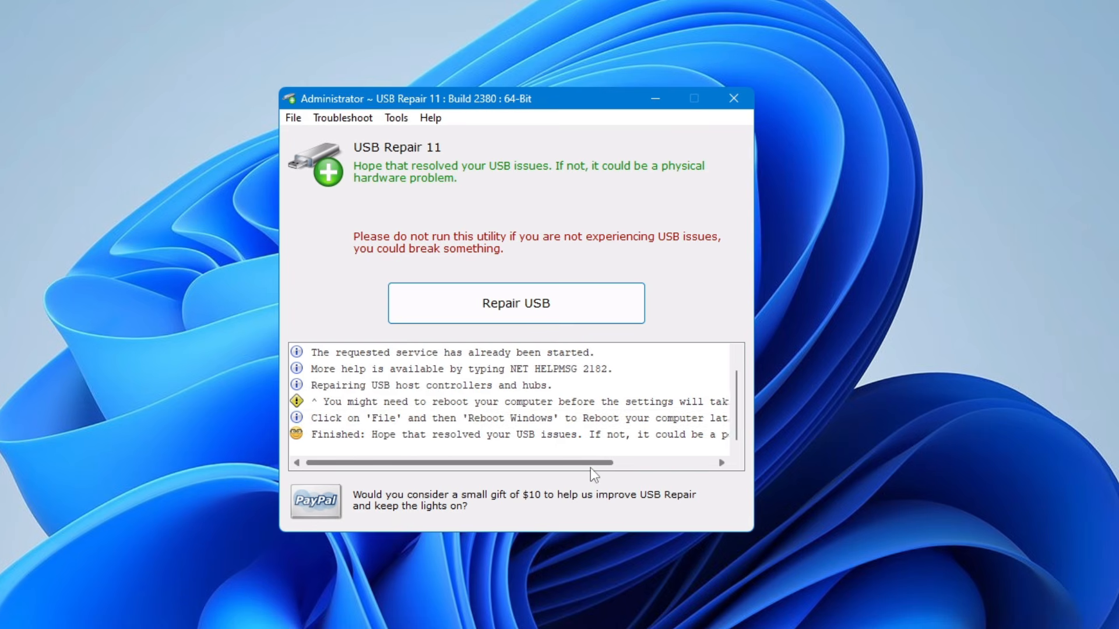
drag(590, 468, 708, 471)
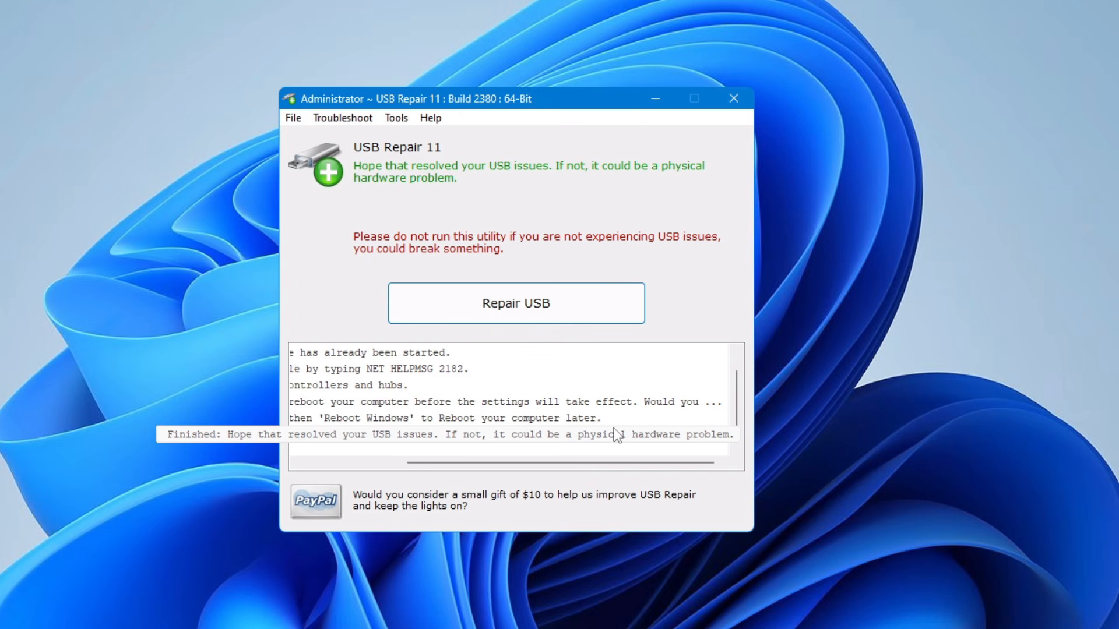
click(734, 100)
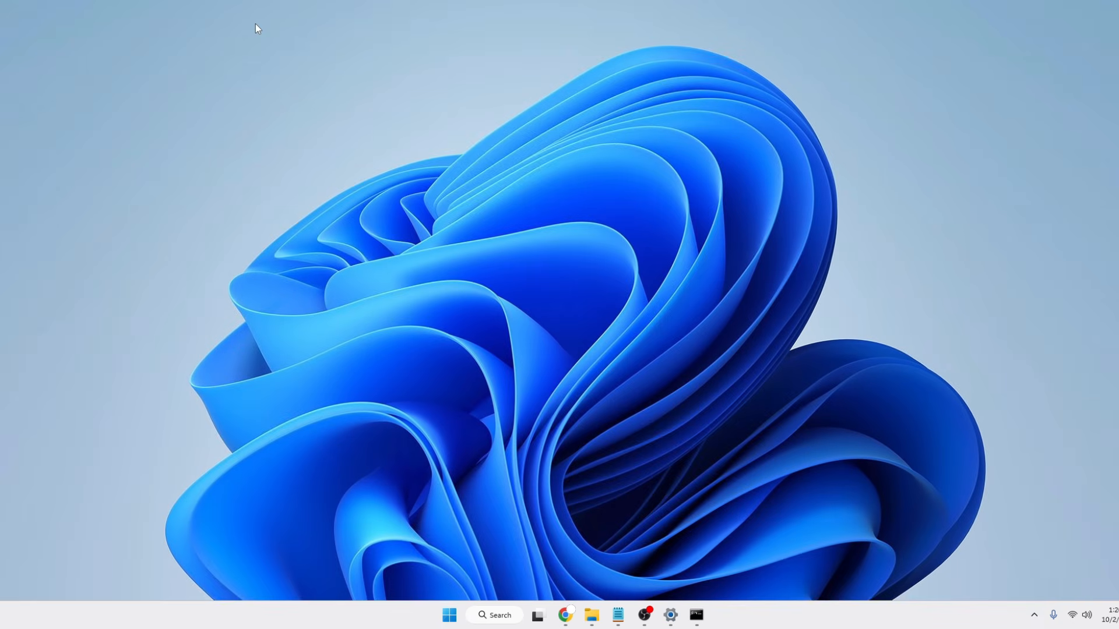